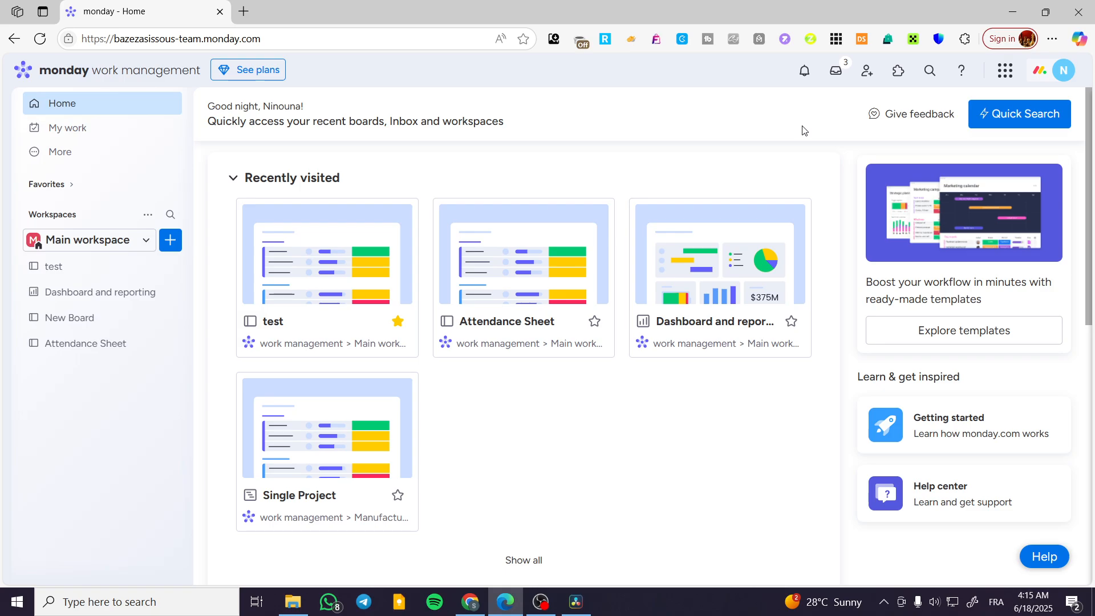
# - Create a new board in Main workspace with the default name, Main privacy and Items as the managed content
pyautogui.click(107, 241)
pyautogui.click(74, 323)
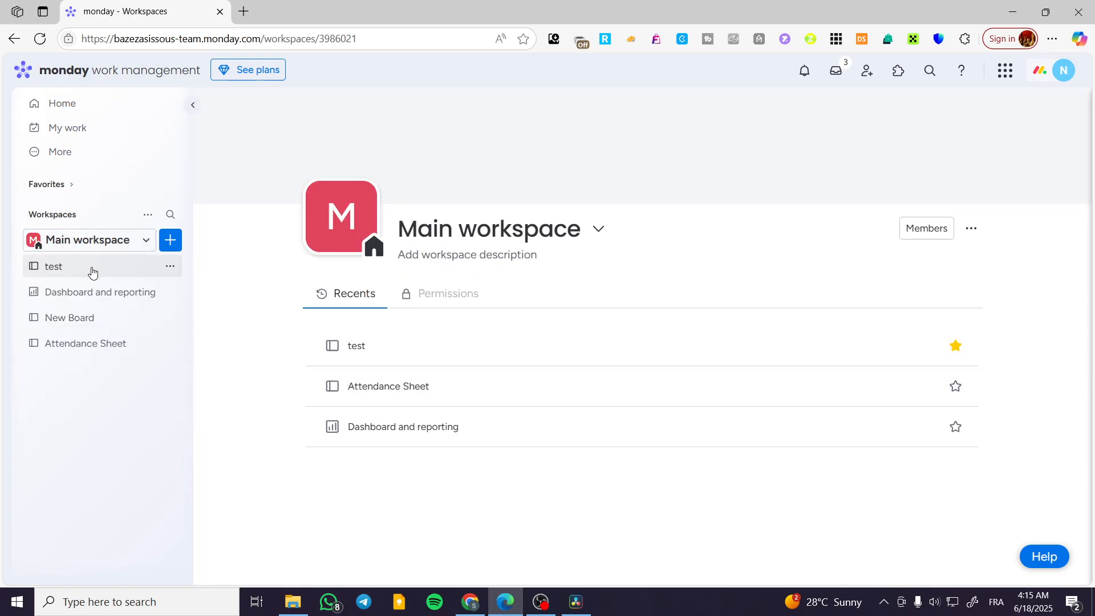
pyautogui.click(171, 242)
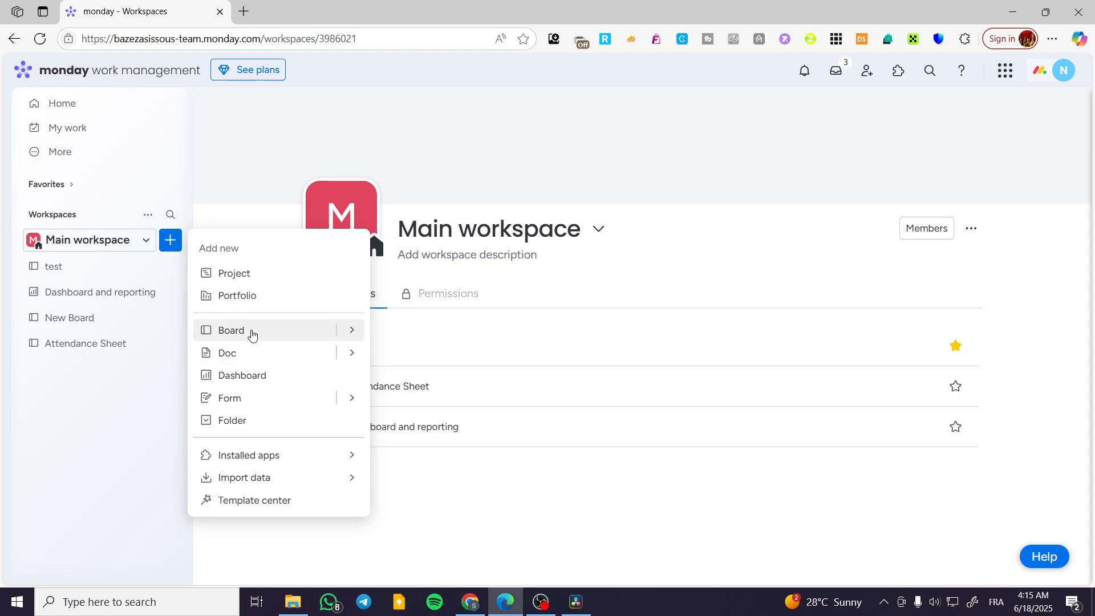
pyautogui.click(346, 332)
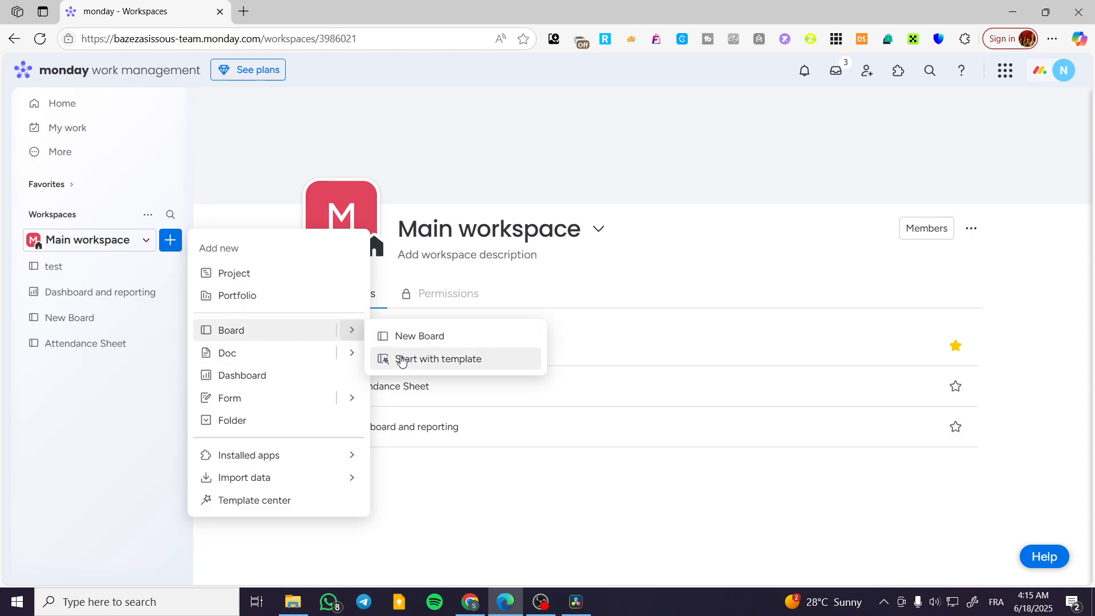
pyautogui.click(422, 337)
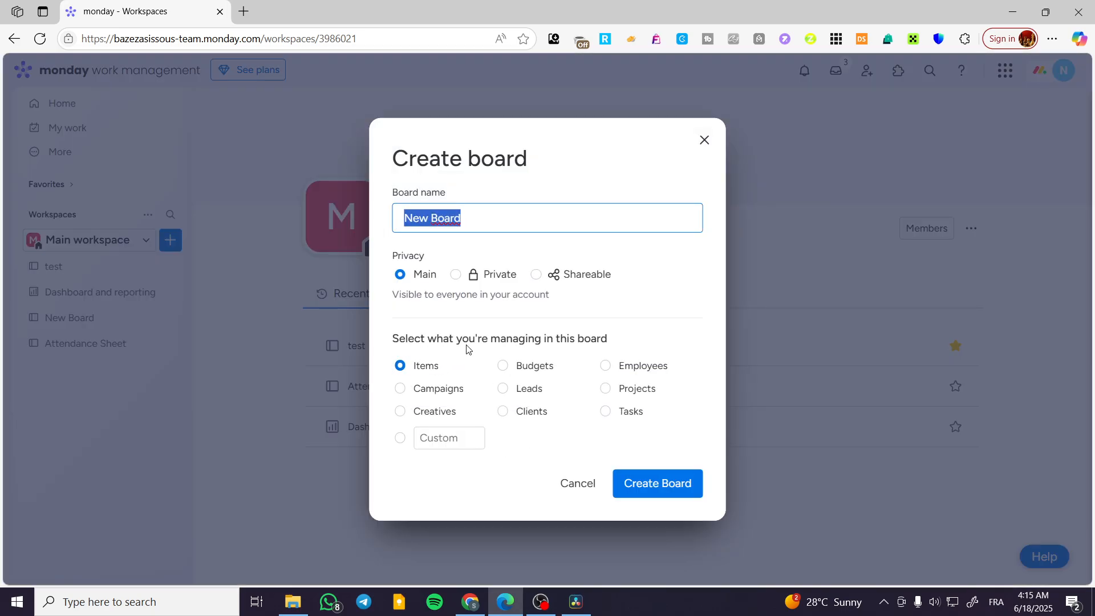
pyautogui.click(660, 491)
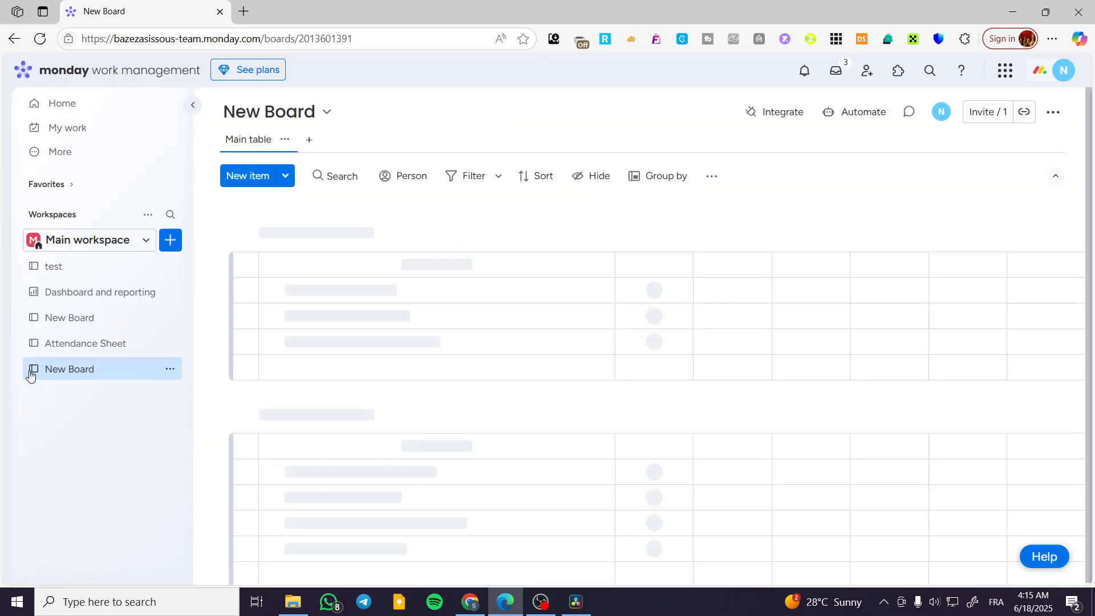
# - Rename the newly created board as "Annual Plan"
pyautogui.scroll(-1, 331, 406)
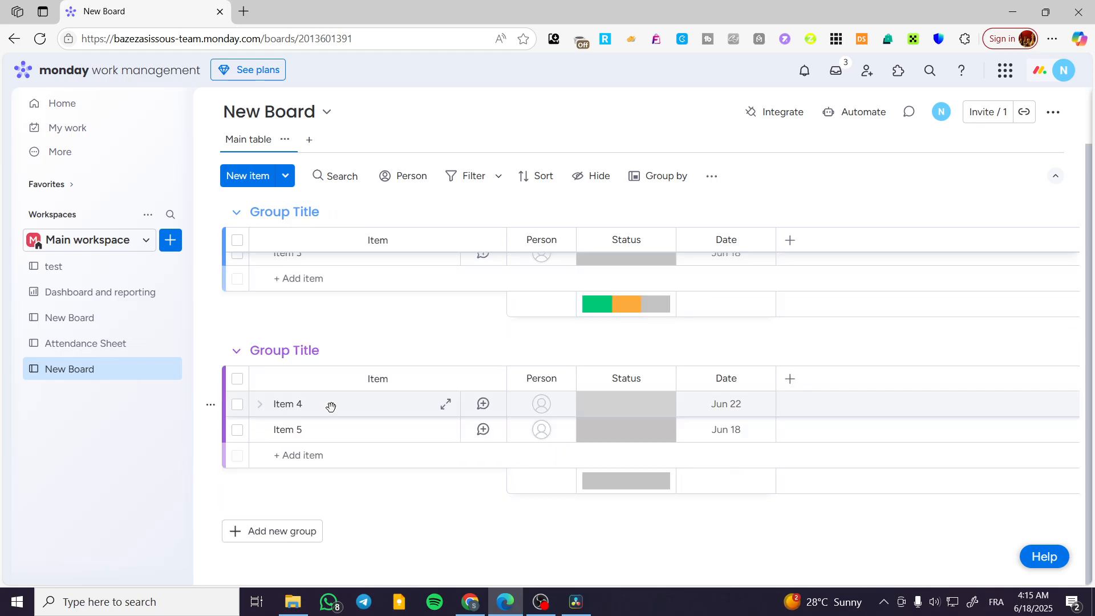
pyautogui.scroll(1, 331, 406)
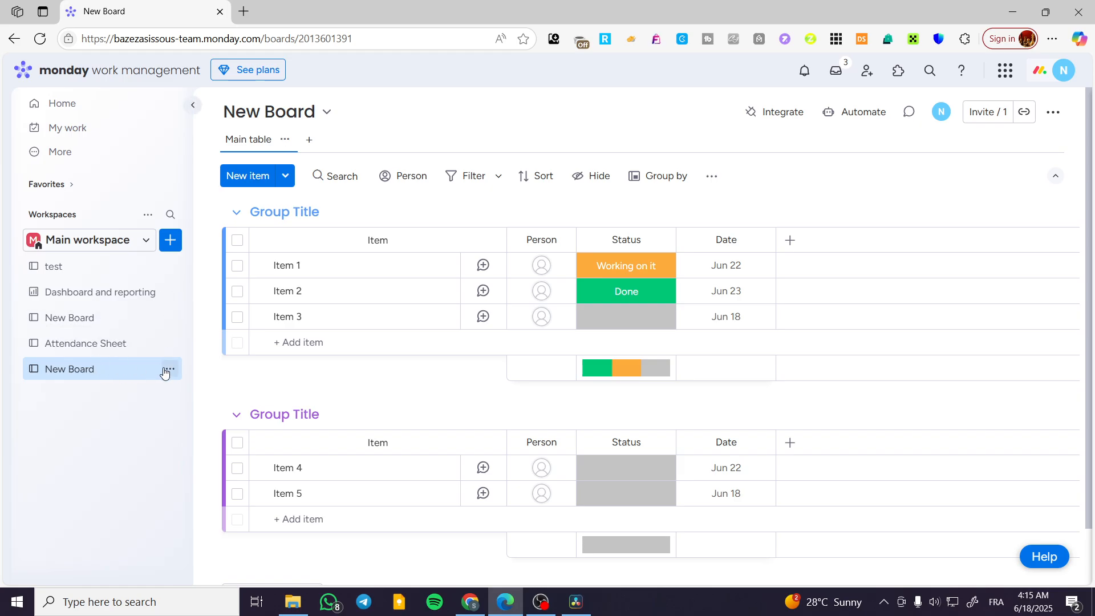
pyautogui.click(169, 370)
pyautogui.click(228, 194)
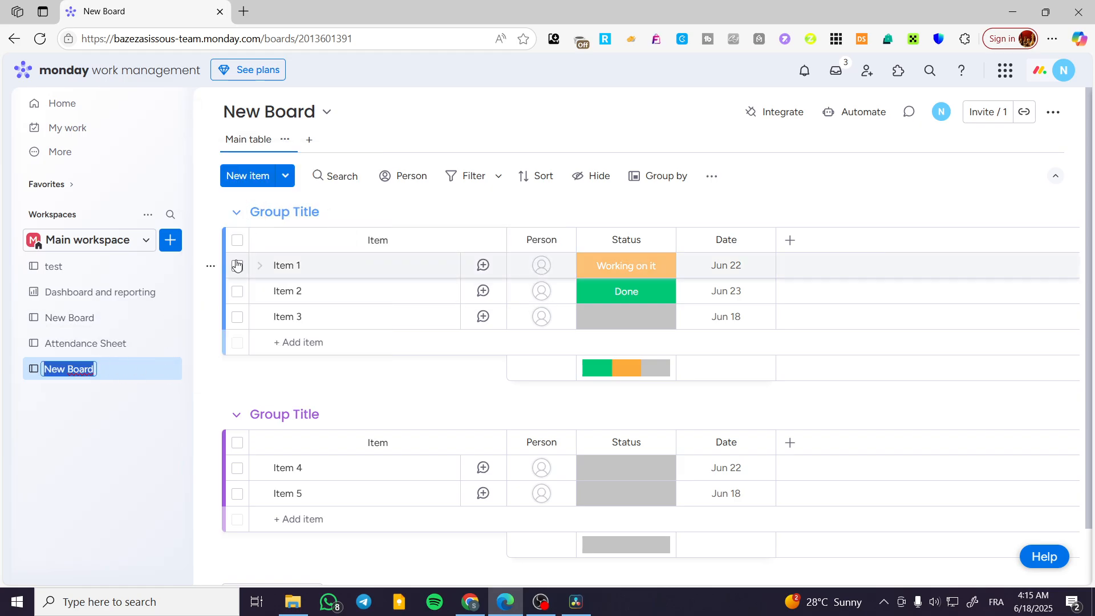
pyautogui.write('Annua')
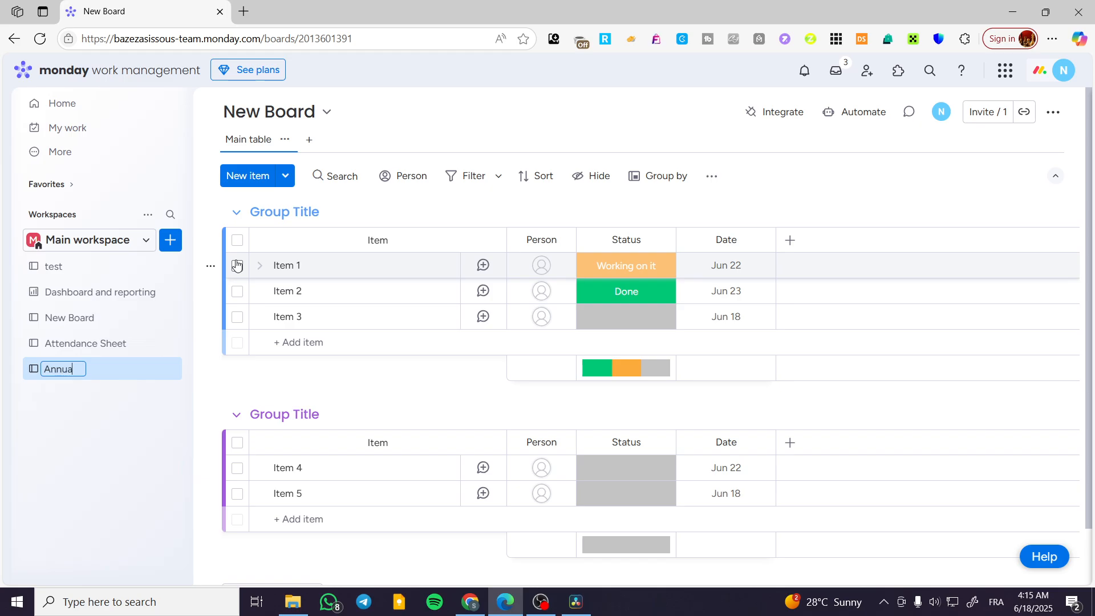
pyautogui.write('l Plan')
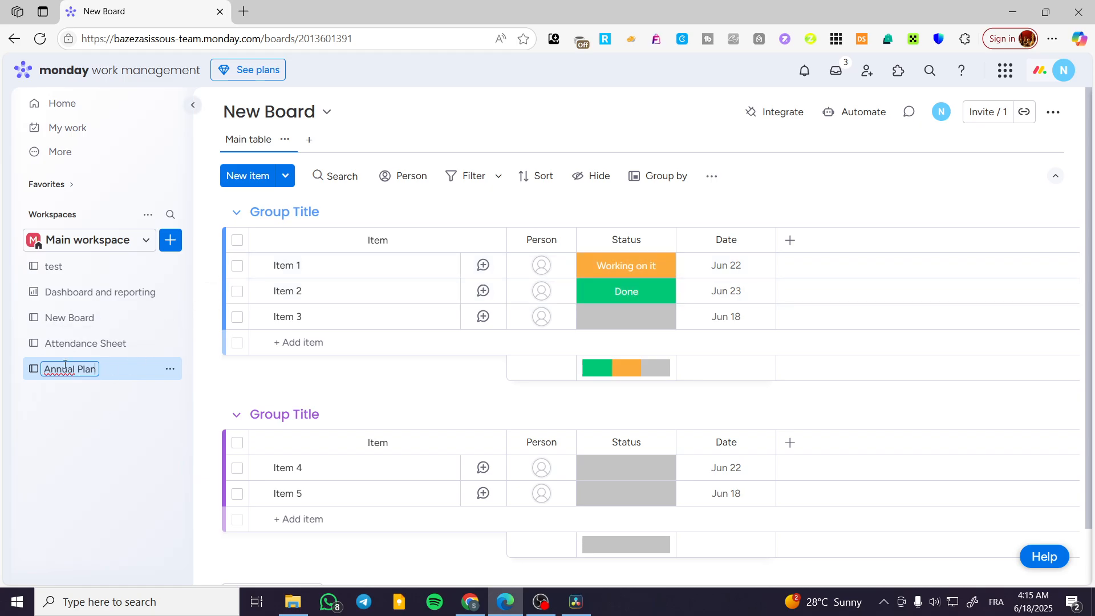
pyautogui.rightClick(59, 371)
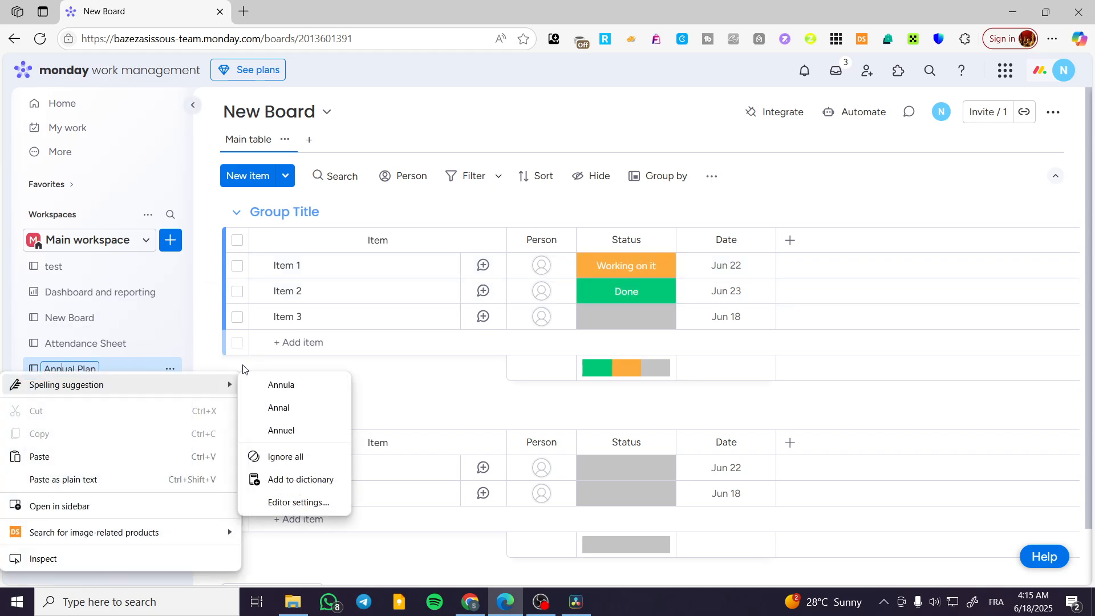
pyautogui.click(242, 369)
# - Rename the first group of the board as "1st Trimester"
pyautogui.click(322, 212)
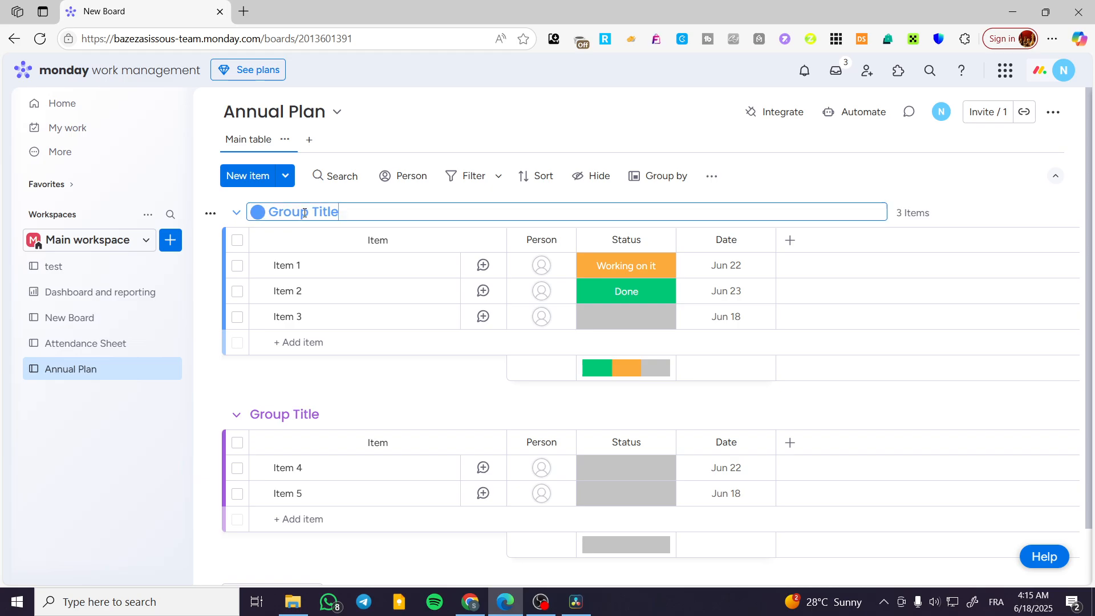
pyautogui.scroll(-2, 365, 286)
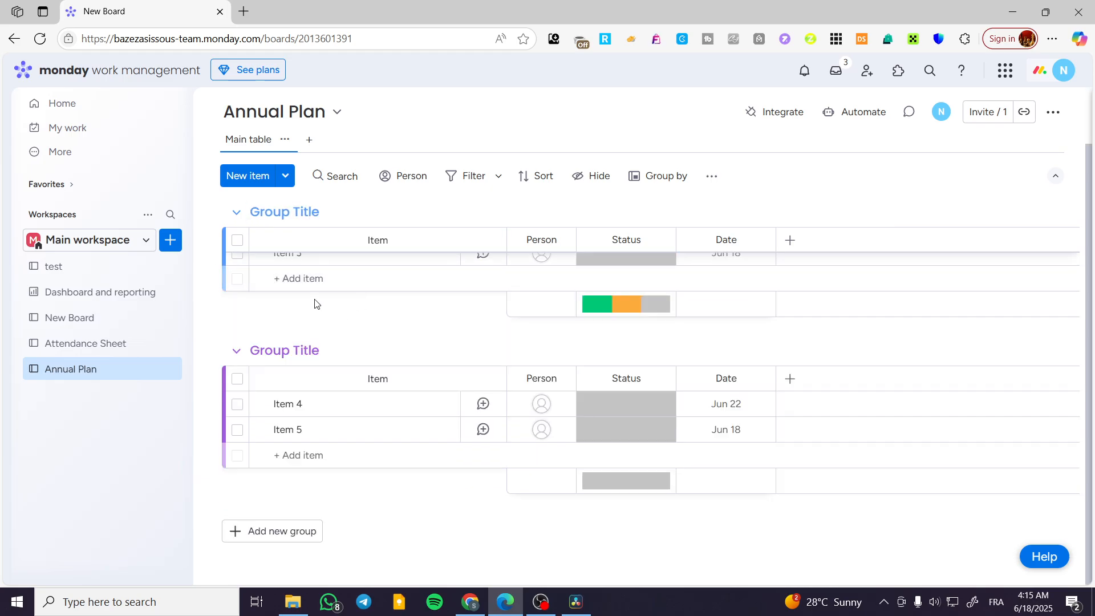
pyautogui.scroll(2, 318, 305)
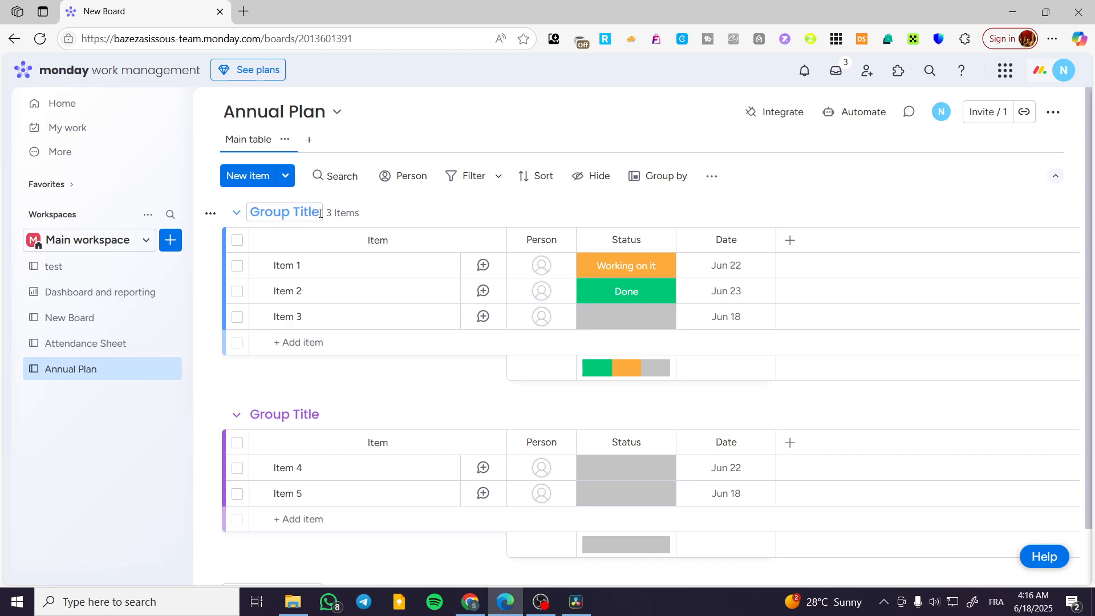
pyautogui.moveTo(296, 213); pyautogui.dragTo(271, 206)
pyautogui.click(300, 212)
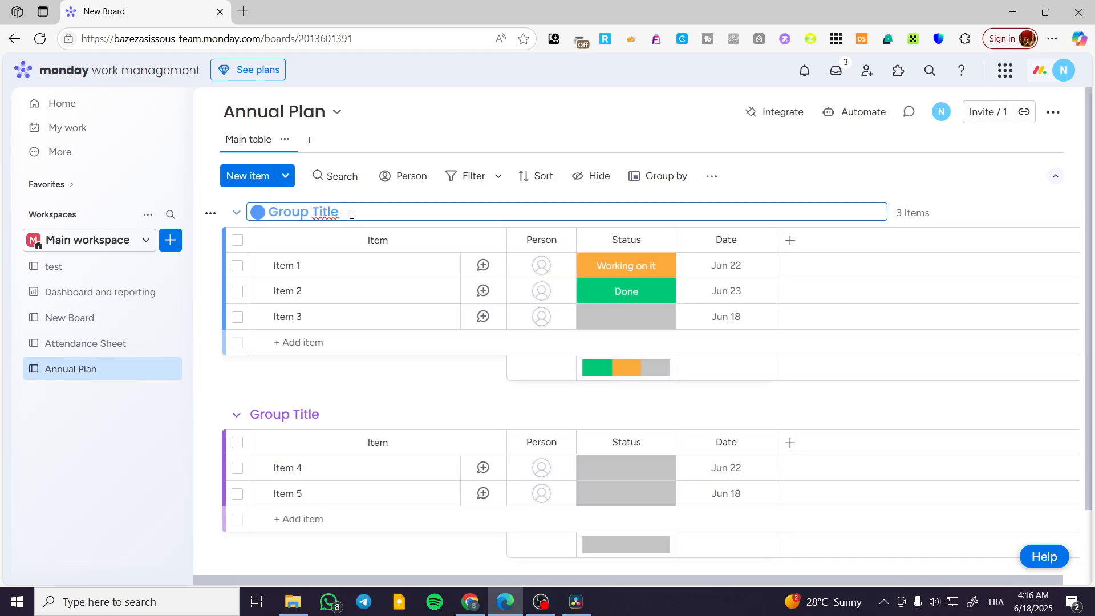
pyautogui.moveTo(352, 215); pyautogui.dragTo(273, 211)
pyautogui.press('BackSpace')
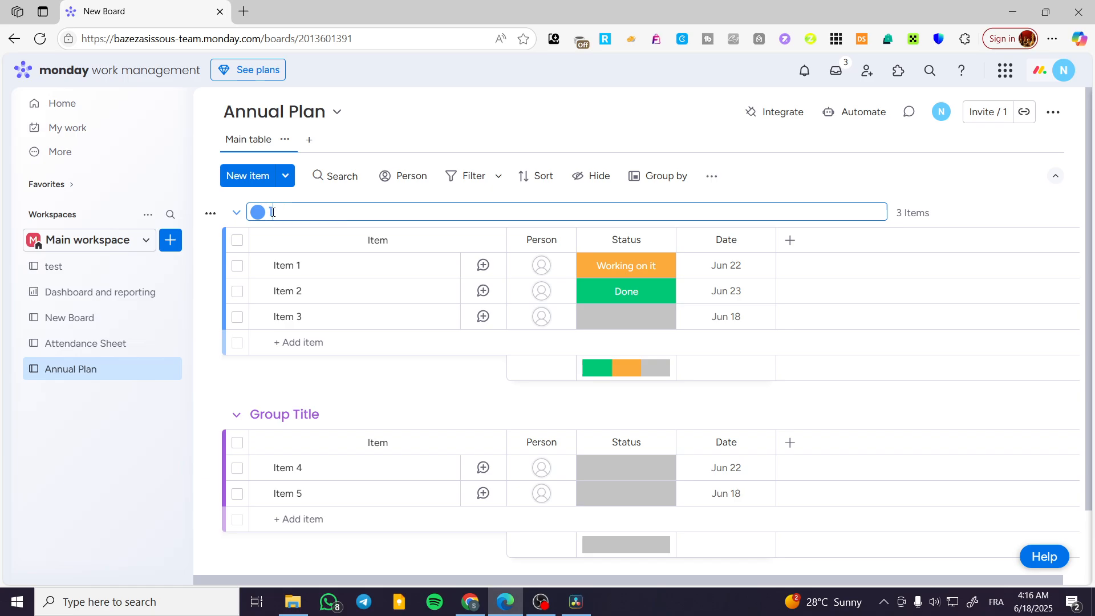
pyautogui.write('S')
pyautogui.write('est')
pyautogui.write(' Tr')
pyautogui.write('im')
pyautogui.write('ester')
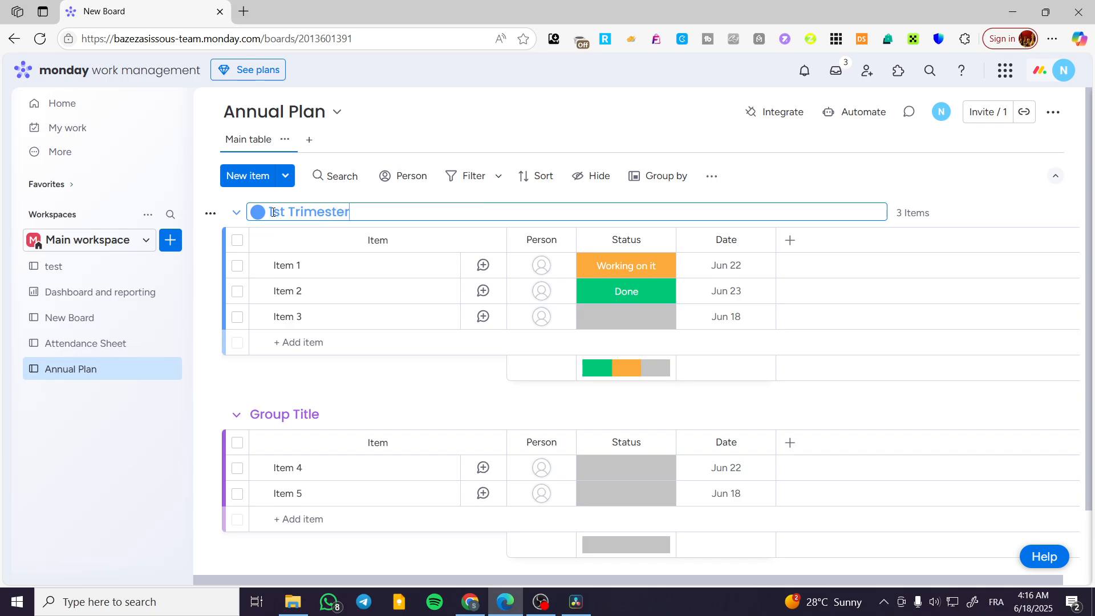
# - Rename the second group, containing Item 4 and Item 5, as "2nd Trimester"
pyautogui.click(335, 413)
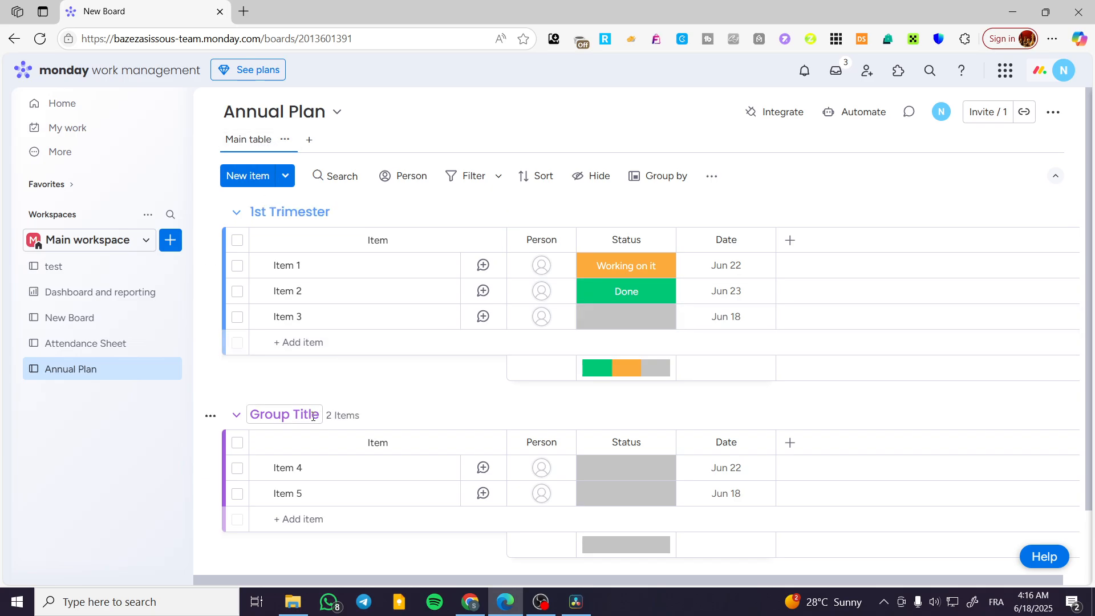
pyautogui.moveTo(336, 413); pyautogui.dragTo(272, 415)
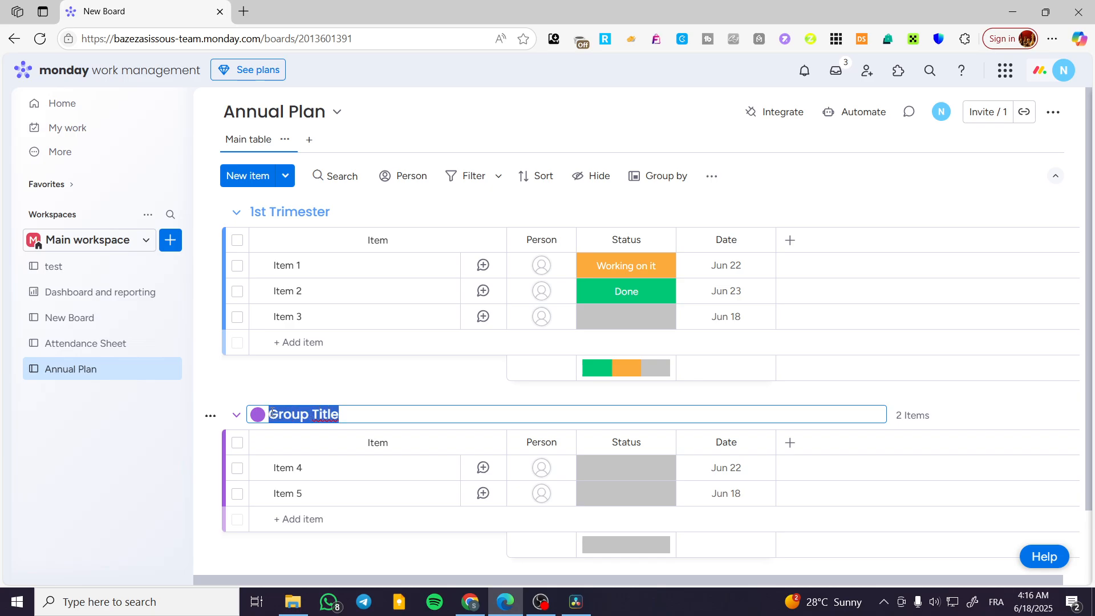
pyautogui.write('2')
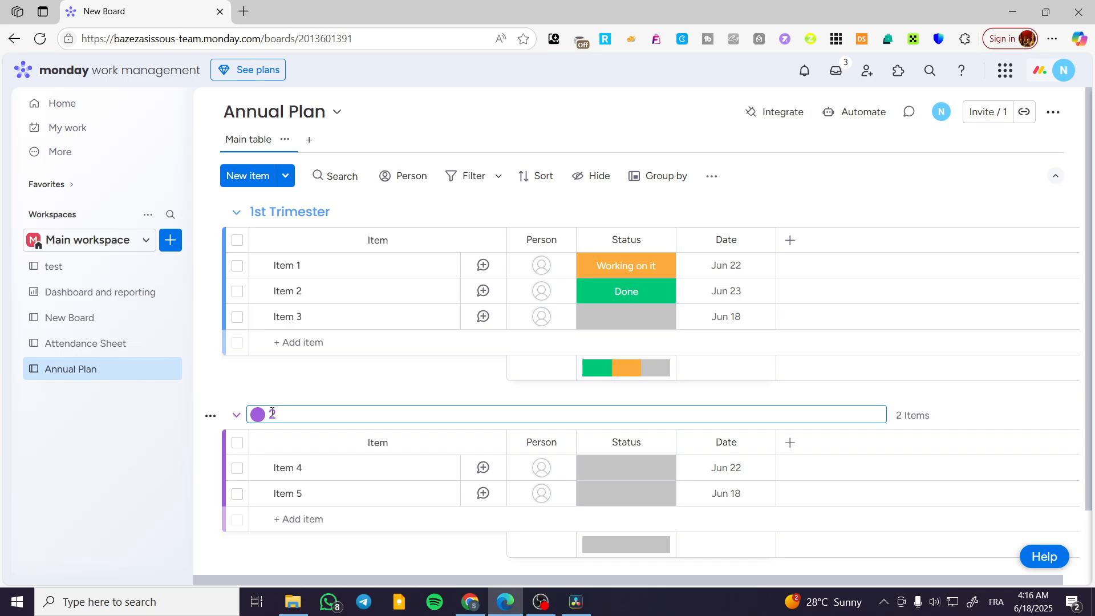
pyautogui.write('nd Trimester')
# - Add a third group below 2nd Trimester and name it "3rd Trimester"
pyautogui.scroll(-2, 344, 493)
pyautogui.click(280, 521)
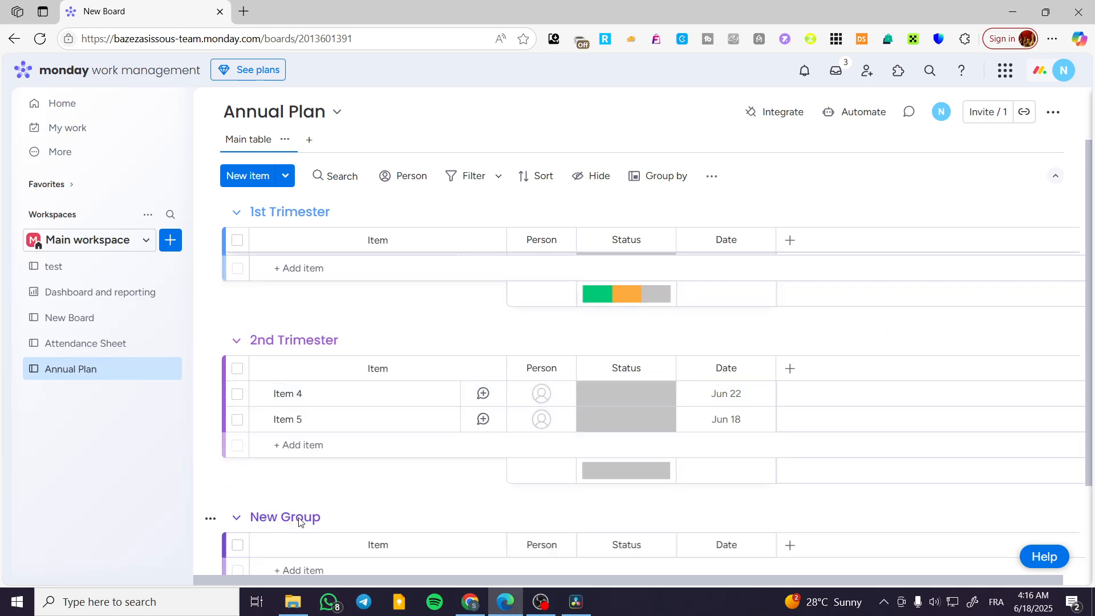
pyautogui.moveTo(340, 517); pyautogui.dragTo(267, 517)
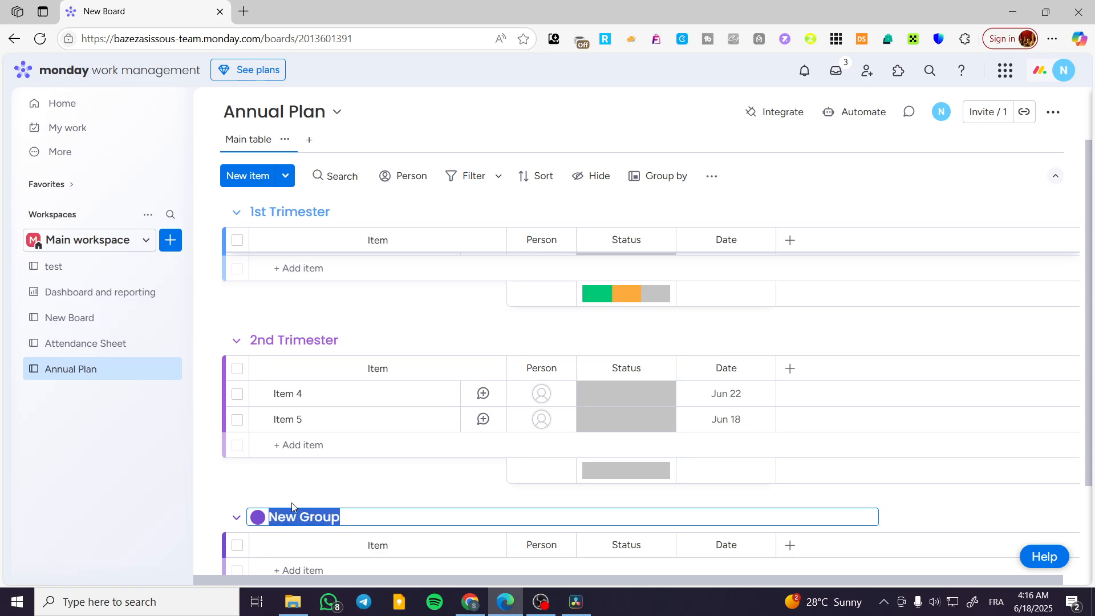
pyautogui.write('3rd Trimester')
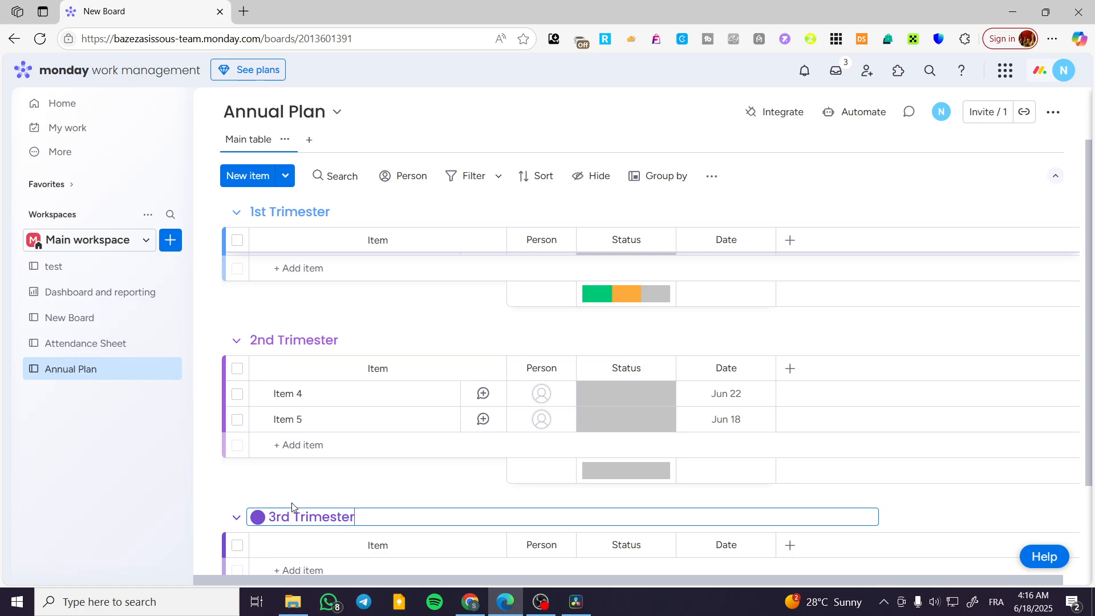
# - Change the color of the 3rd Trimester group to orange
pyautogui.click(258, 517)
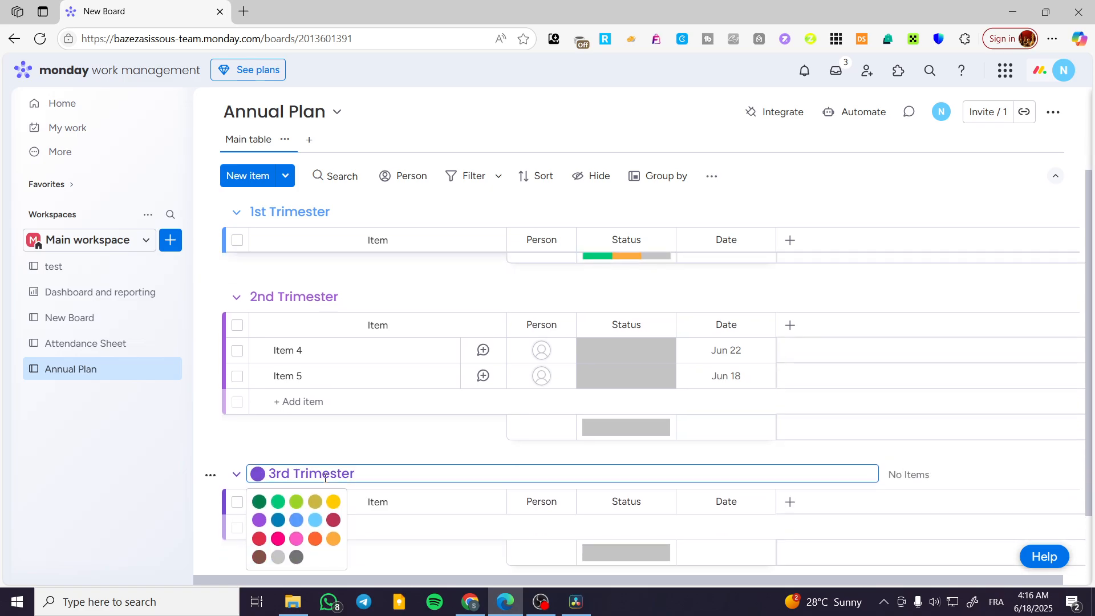
pyautogui.click(315, 521)
pyautogui.scroll(-4, 359, 468)
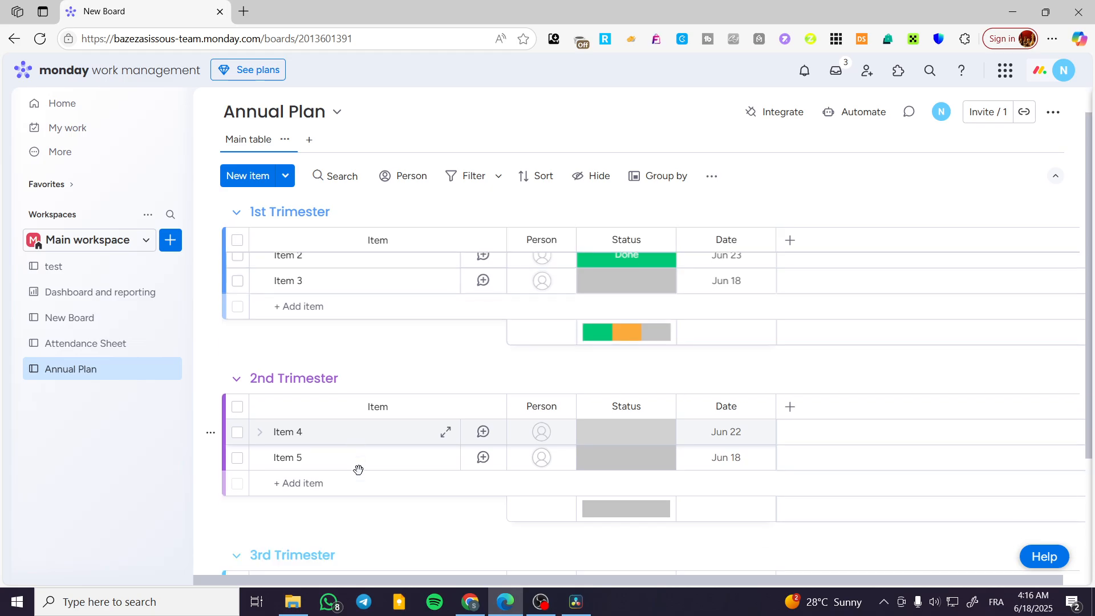
pyautogui.click(303, 391)
pyautogui.click(258, 391)
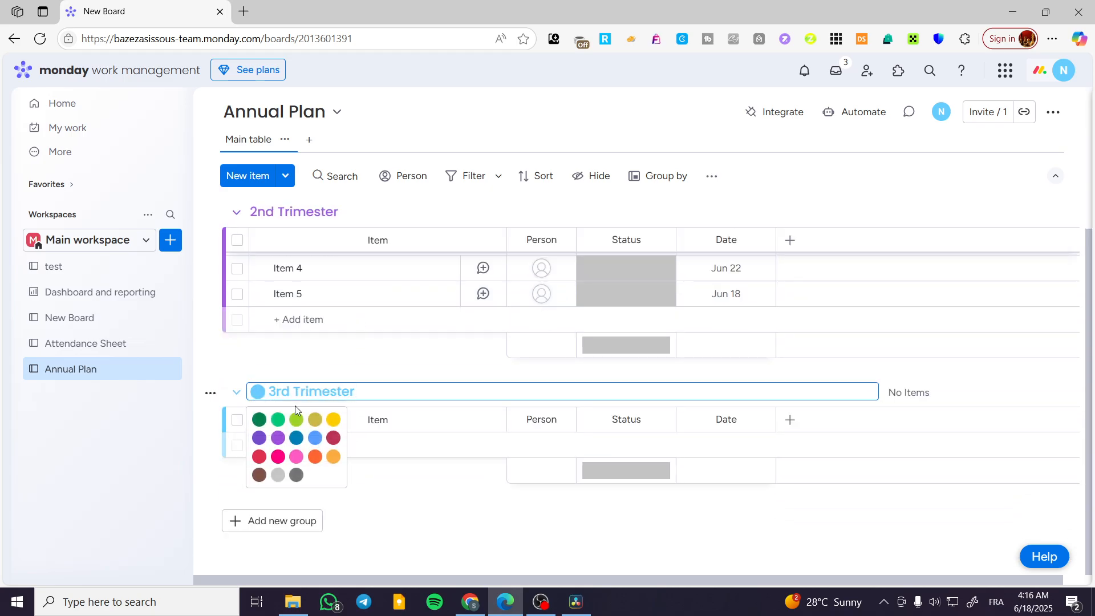
pyautogui.click(316, 457)
# - Add a fourth group below 3rd Trimester and name it "4th Trimester"
pyautogui.click(286, 520)
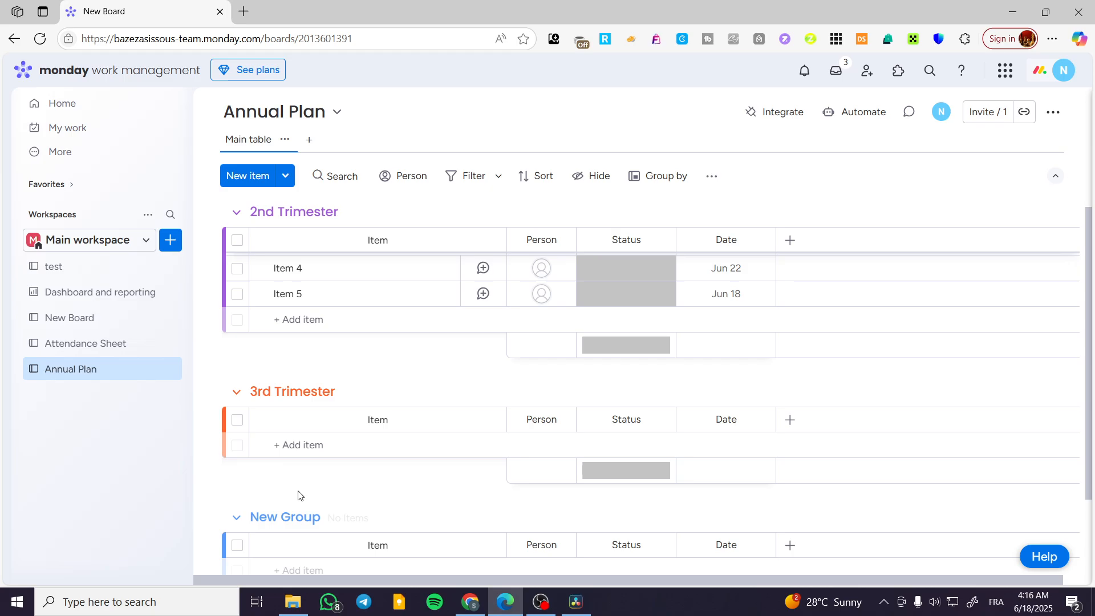
pyautogui.click(312, 516)
pyautogui.hotkey('ctrl', 'a')
pyautogui.write('4')
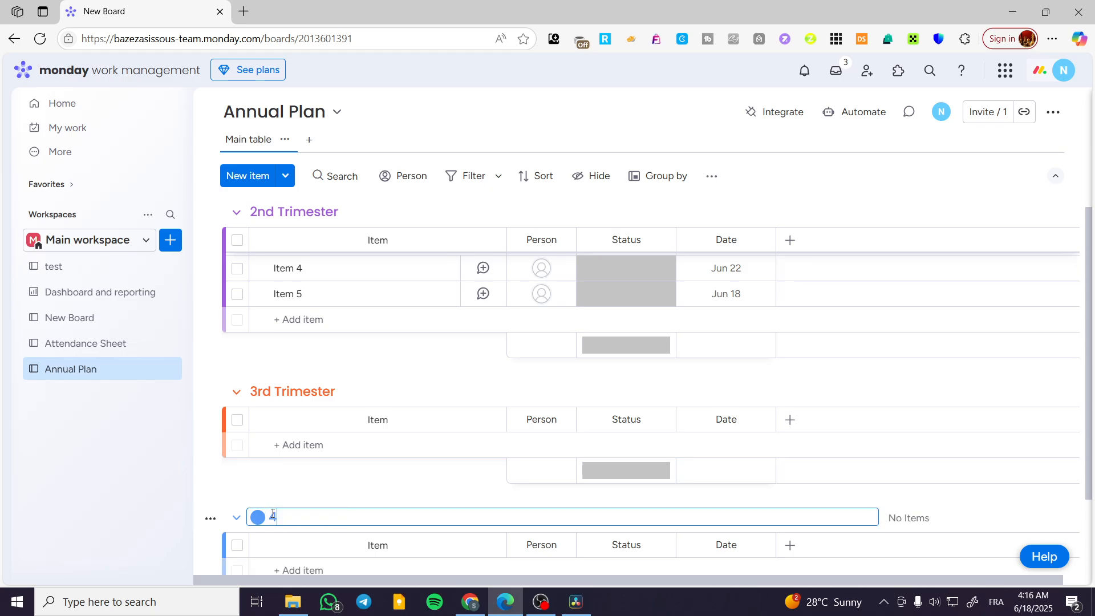
pyautogui.write('th Trimester')
pyautogui.scroll(-1, 319, 399)
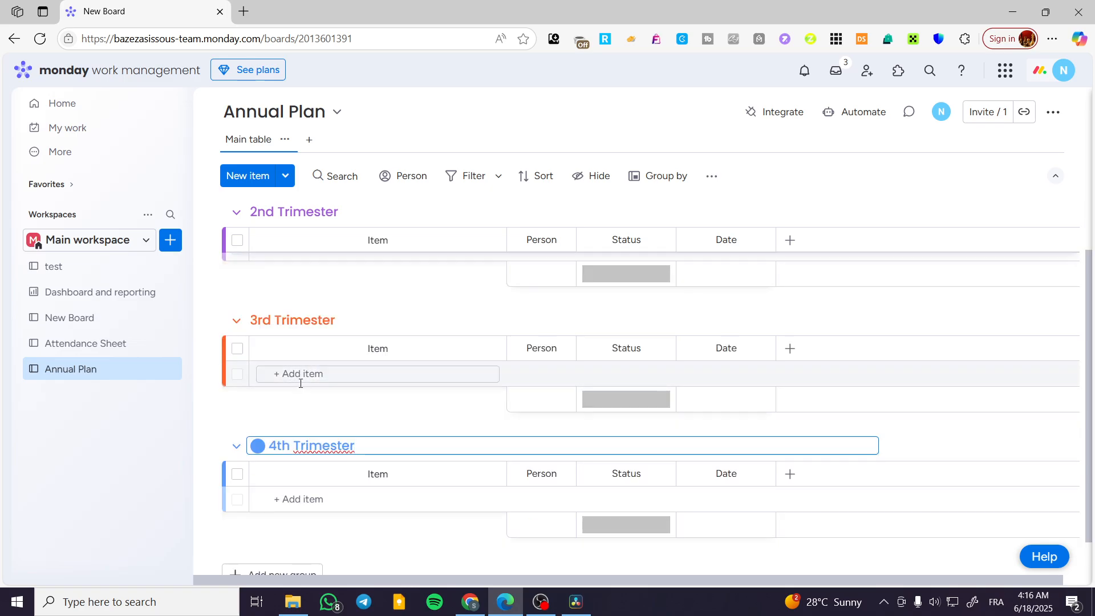
pyautogui.click(263, 374)
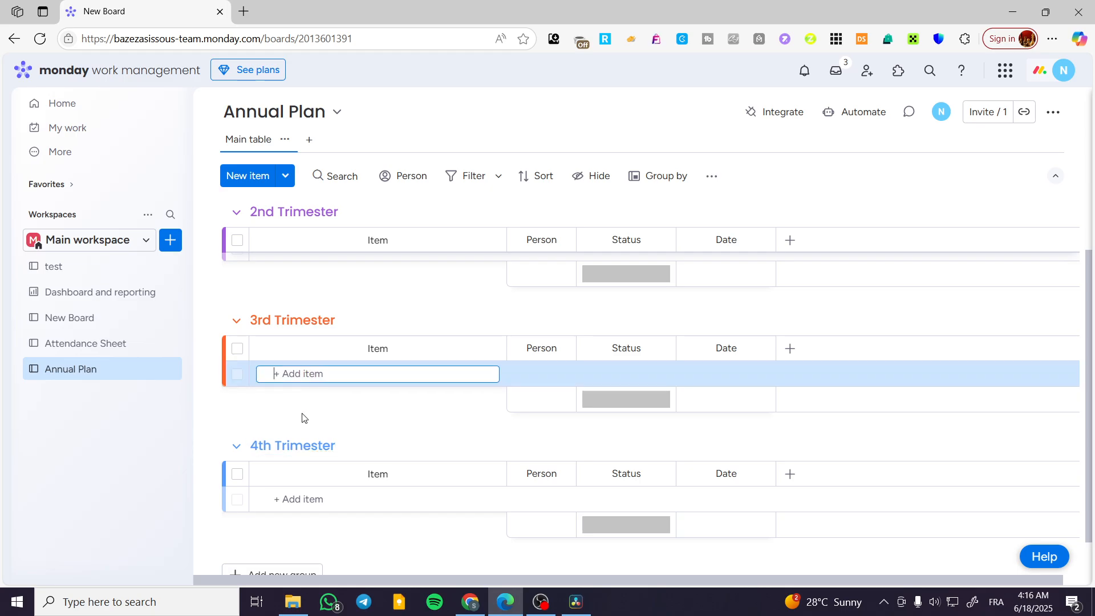
# - Rename Item 1 in the 1st Trimester group as "Jaunuary"
pyautogui.scroll(3, 311, 373)
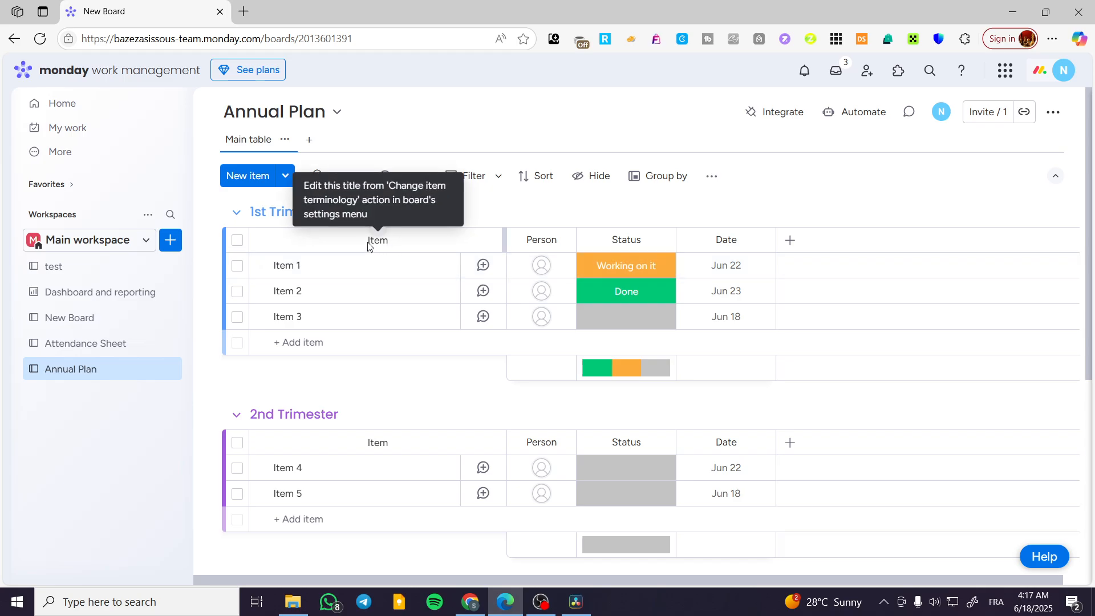
pyautogui.click(303, 265)
pyautogui.moveTo(302, 266); pyautogui.dragTo(272, 264)
pyautogui.write('Jaunuary')
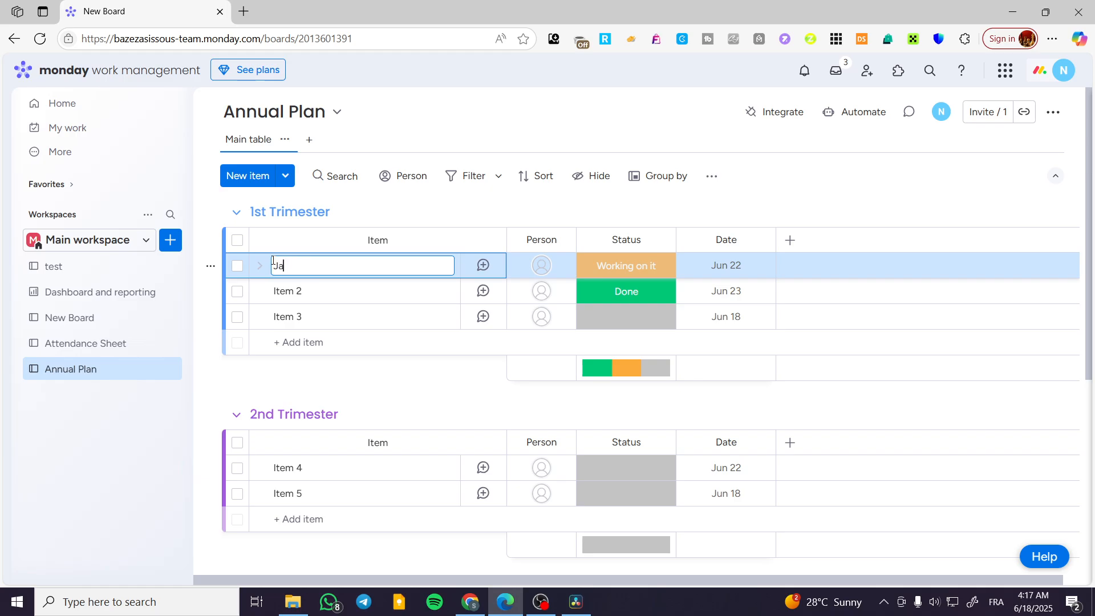
# - Rename Item 2 in the 1st Trimester group as "February"
pyautogui.click(326, 292)
pyautogui.click(325, 292)
pyautogui.click(302, 292)
pyautogui.moveTo(302, 293); pyautogui.dragTo(272, 289)
pyautogui.write('Febr')
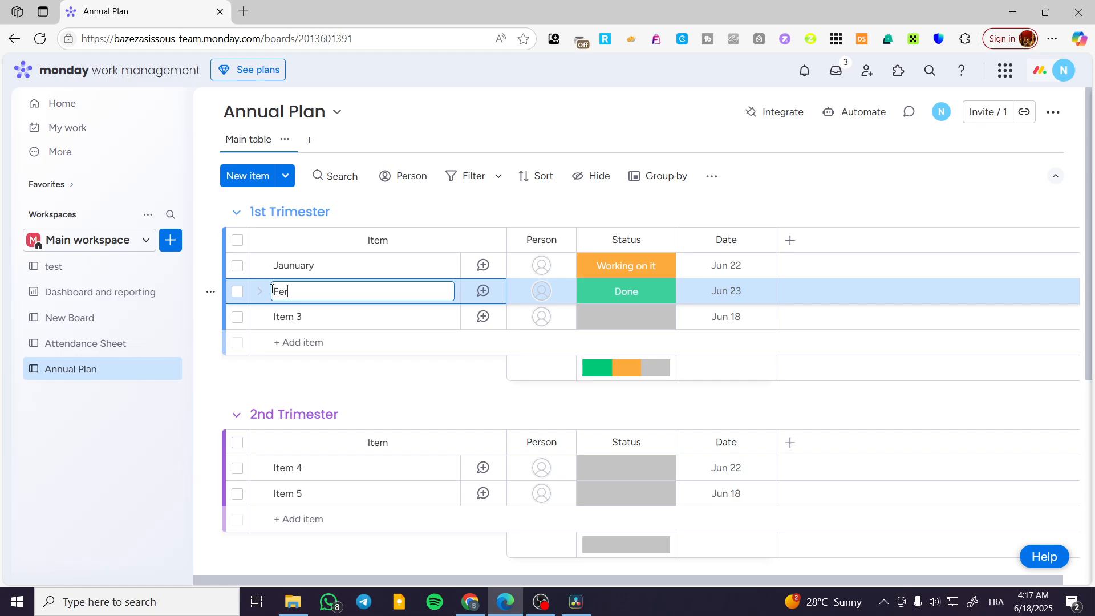
pyautogui.write('uary')
pyautogui.press('Return')
# - Rename Item 3 in the 1st Trimester group as "March"
pyautogui.click(298, 315)
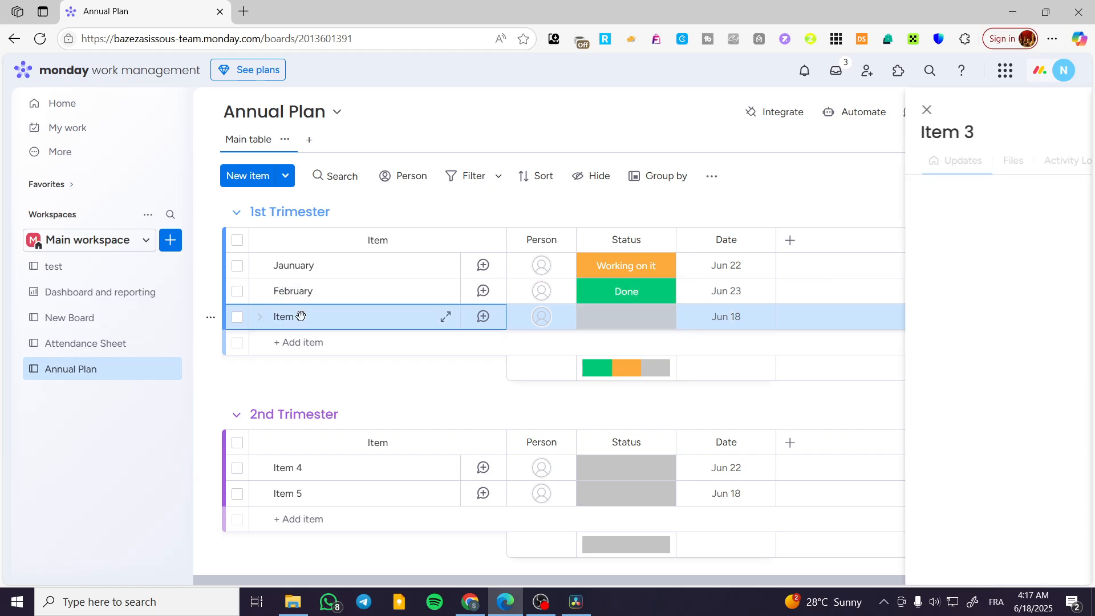
pyautogui.click(301, 318)
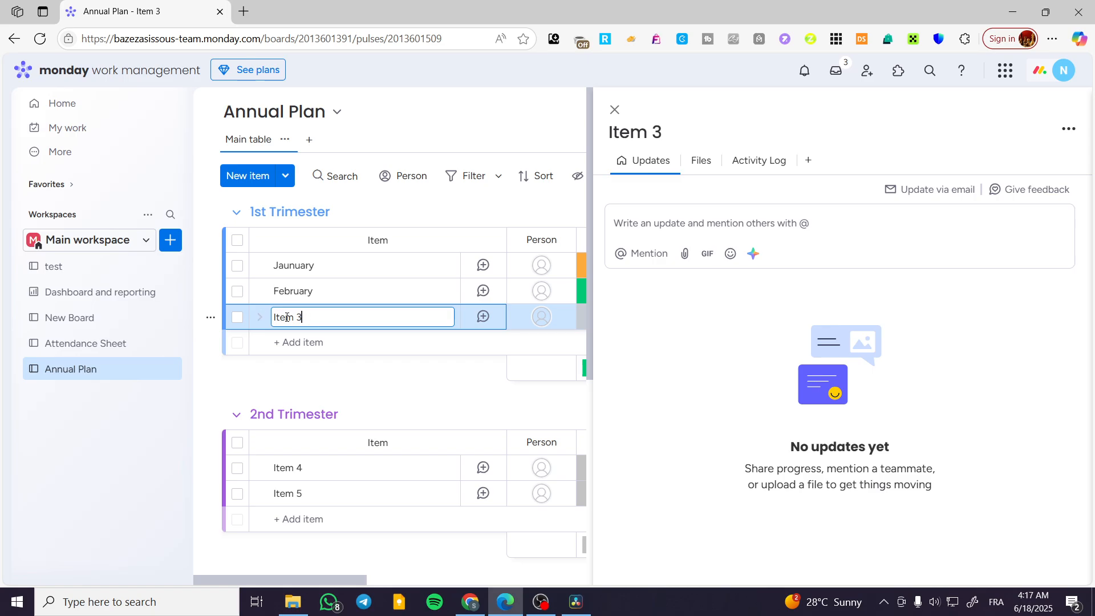
pyautogui.tripleClick(311, 317)
pyautogui.write('March')
# - Rename Item 4 in the 2nd Trimester group as "April"
pyautogui.click(311, 467)
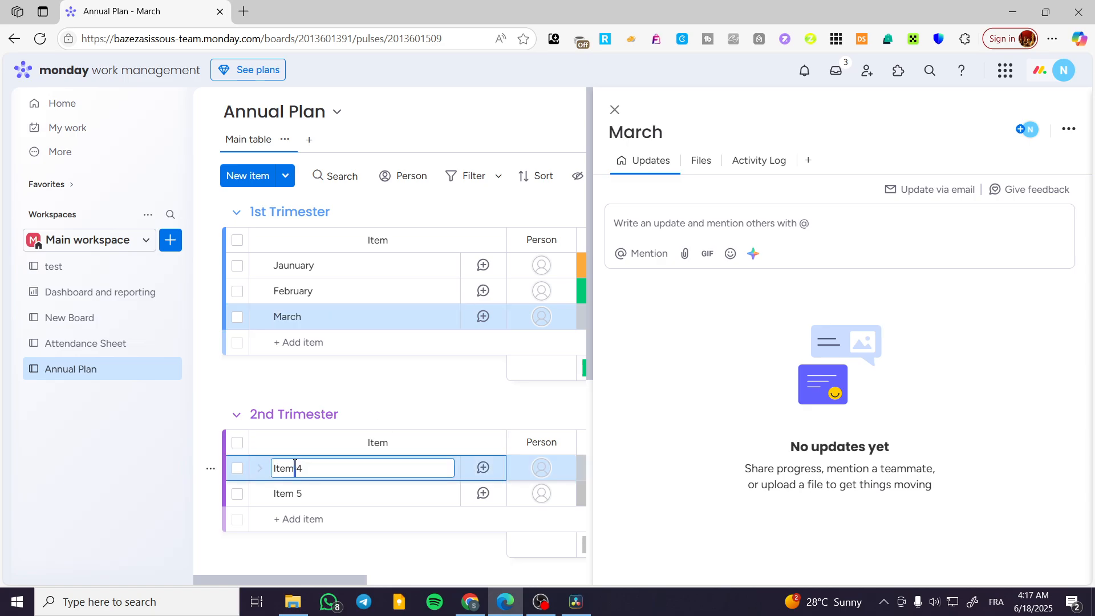
pyautogui.tripleClick(300, 468)
pyautogui.write('April')
pyautogui.press('Return')
# - Rename Item 5 in the 2nd Trimester group as "May"
pyautogui.click(302, 494)
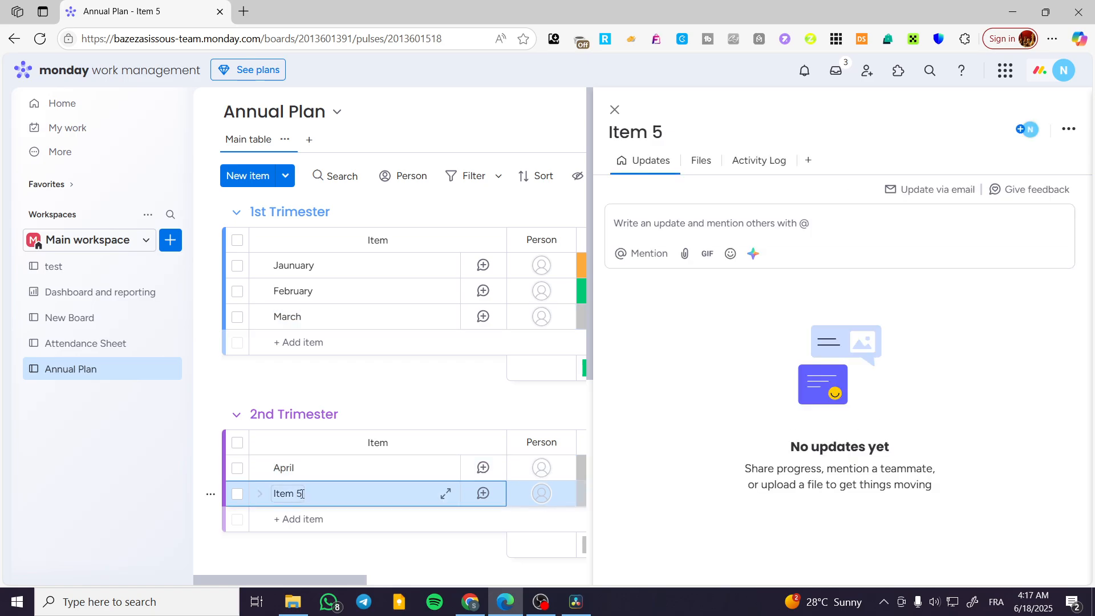
pyautogui.press('BackSpace')
pyautogui.press('BackSpace')
pyautogui.press('BackSpace')
pyautogui.press('BackSpace')
pyautogui.press('BackSpace')
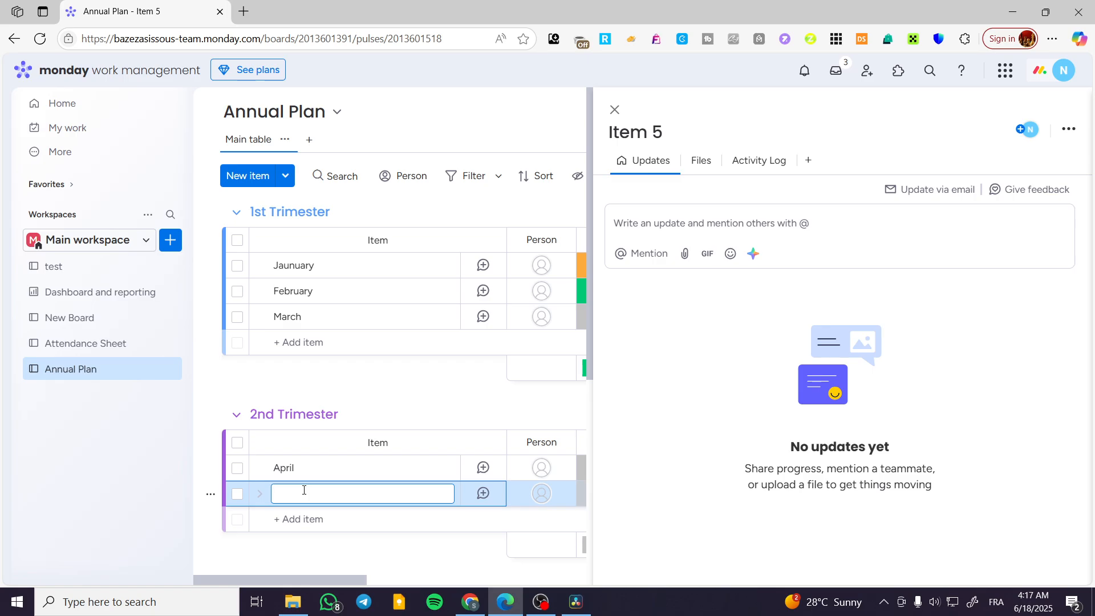
pyautogui.write('May')
# - Add a new item named "June" to the 2nd Trimester group
pyautogui.click(306, 519)
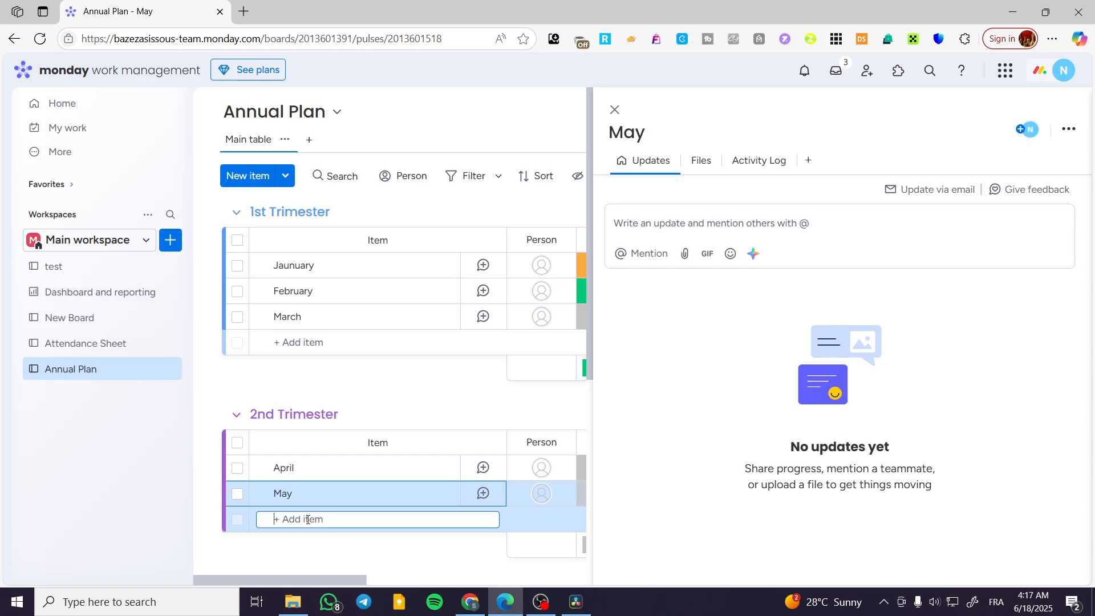
pyautogui.write('June')
pyautogui.press('Return')
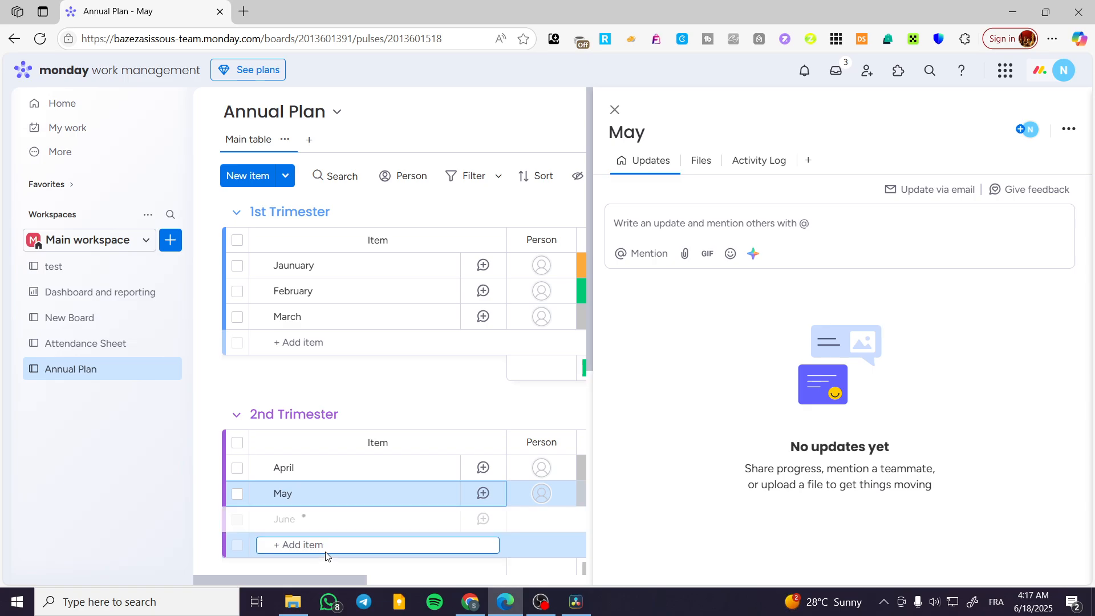
# - Add a new item named "July" to the 3rd Trimester group
pyautogui.scroll(-4, 329, 486)
pyautogui.click(312, 457)
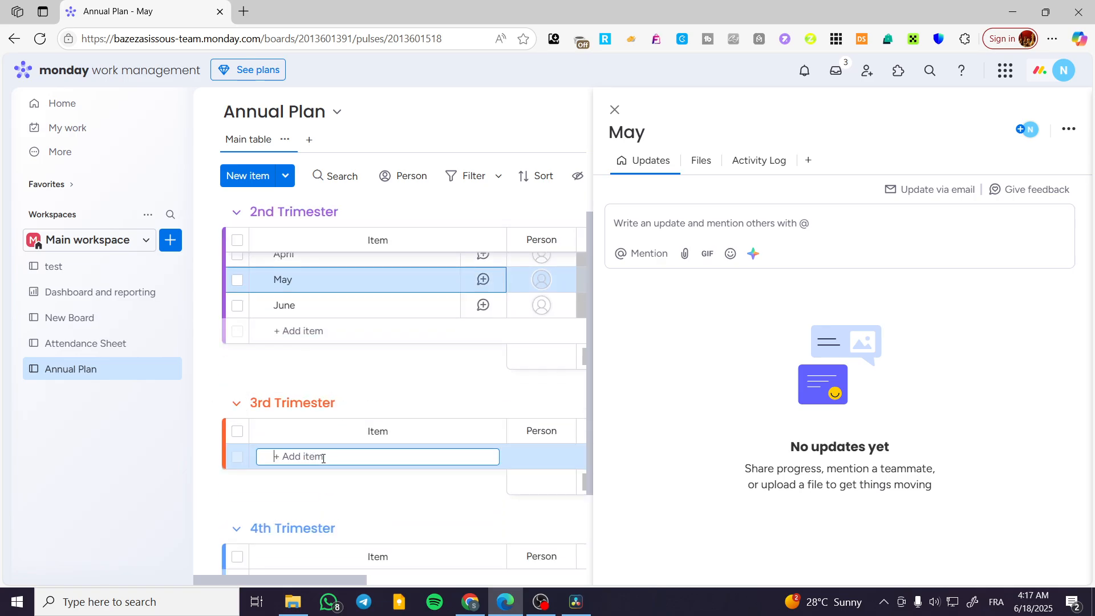
pyautogui.write('July')
pyautogui.press('Return')
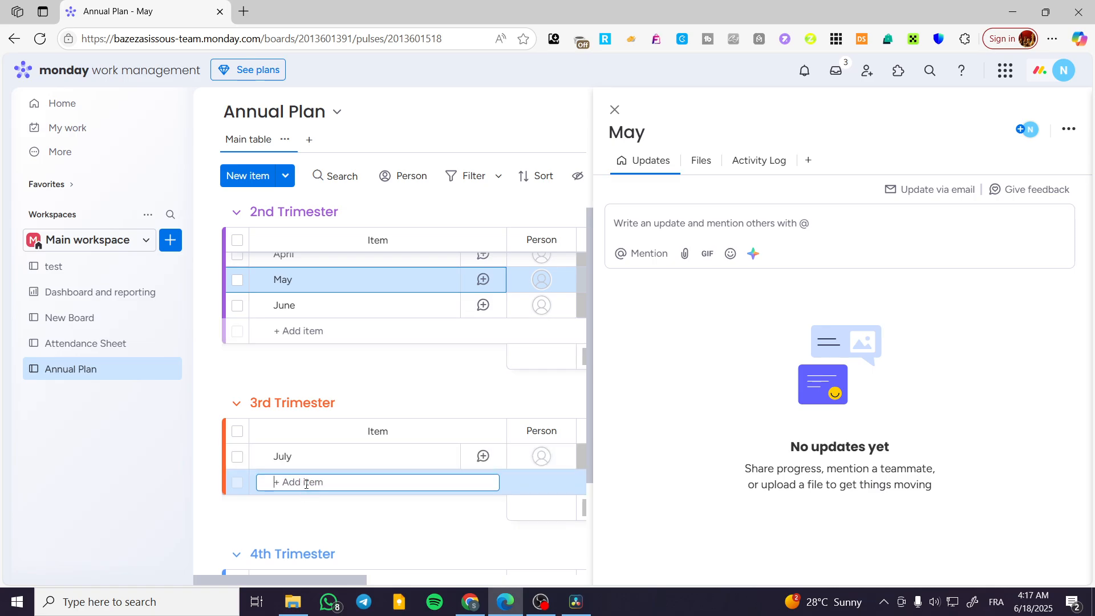
# - Add the items "August" and "September" below July in the 3rd Trimester group
pyautogui.write('August')
pyautogui.press('Return')
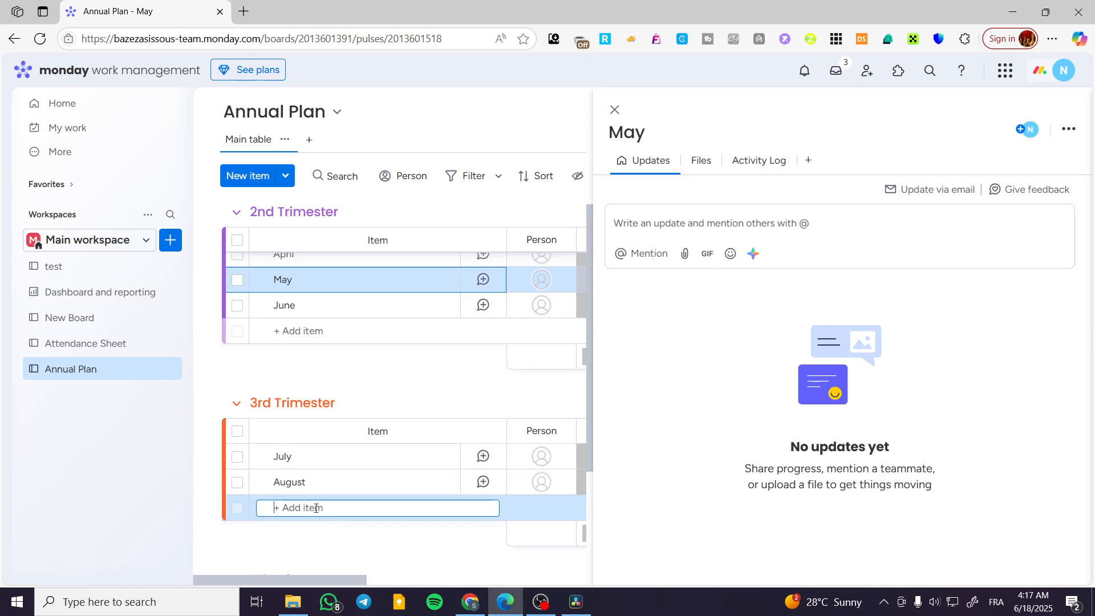
pyautogui.write('September')
pyautogui.press('Return')
# - Add the items "October" and "November" to the 4th Trimester group
pyautogui.scroll(-3, 344, 515)
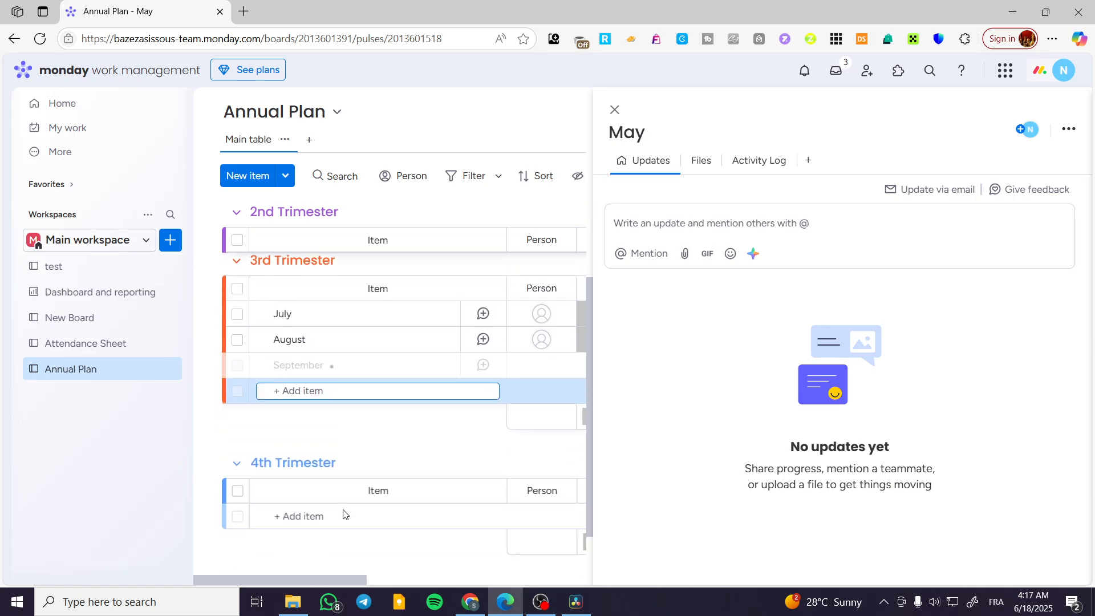
pyautogui.click(335, 517)
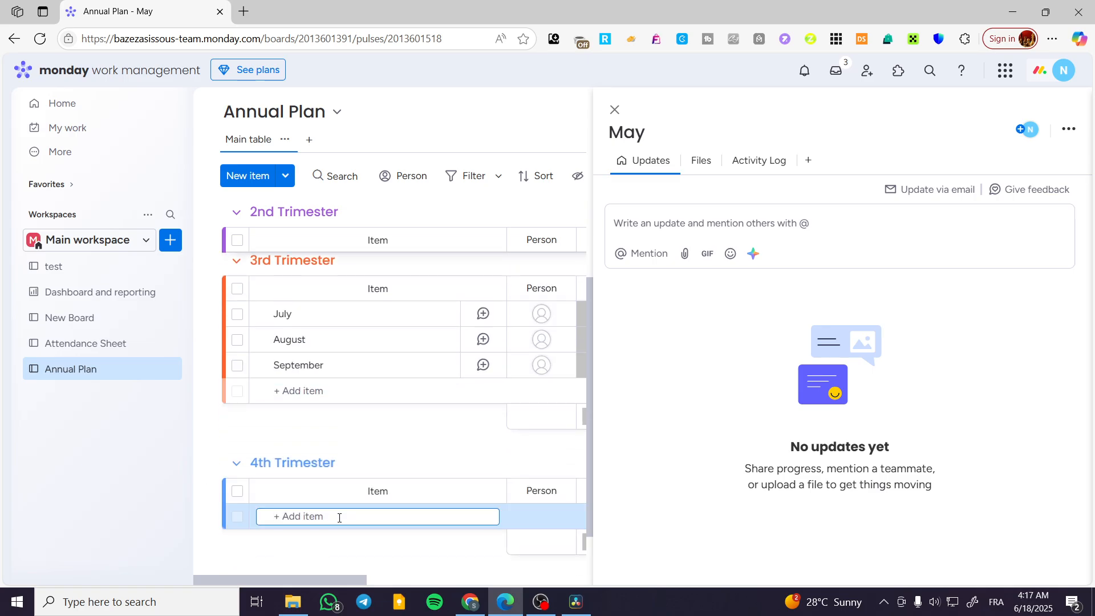
pyautogui.write('October')
pyautogui.press('Return')
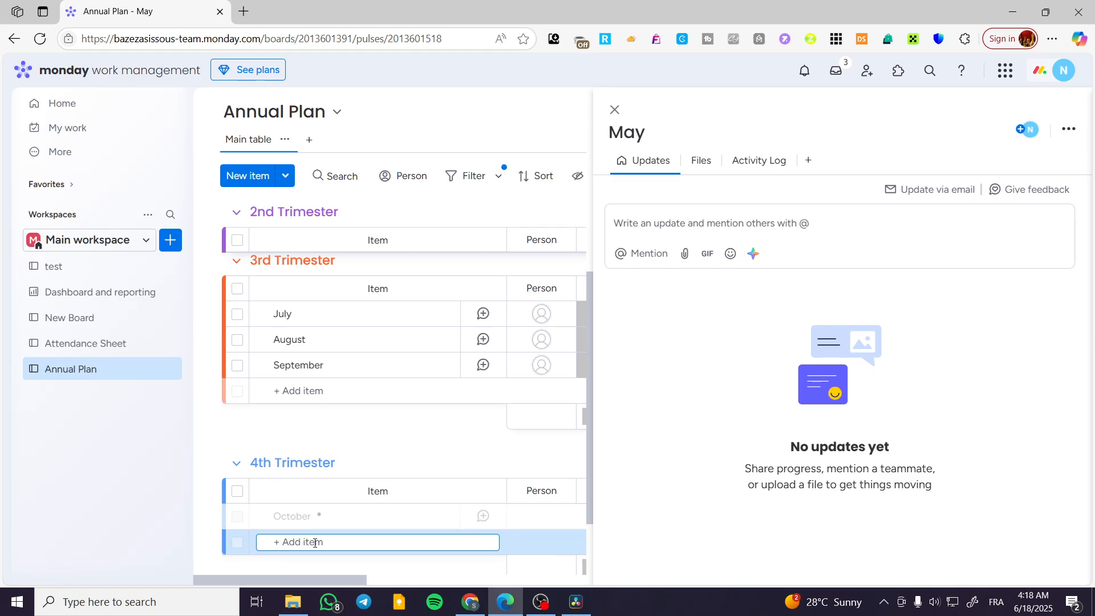
pyautogui.write('Nov')
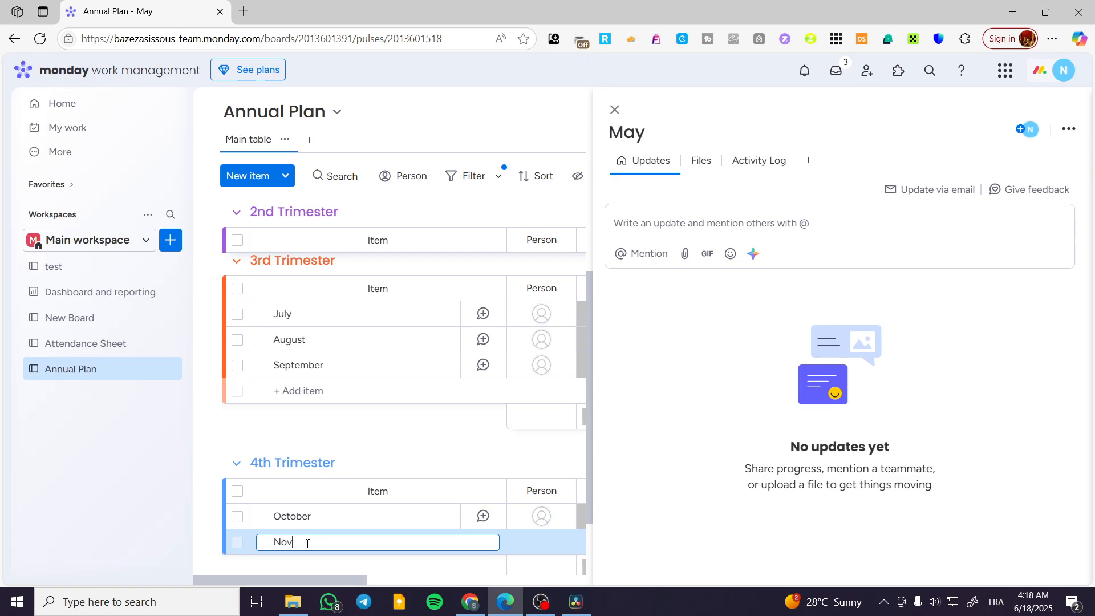
pyautogui.write('ember')
pyautogui.press('Return')
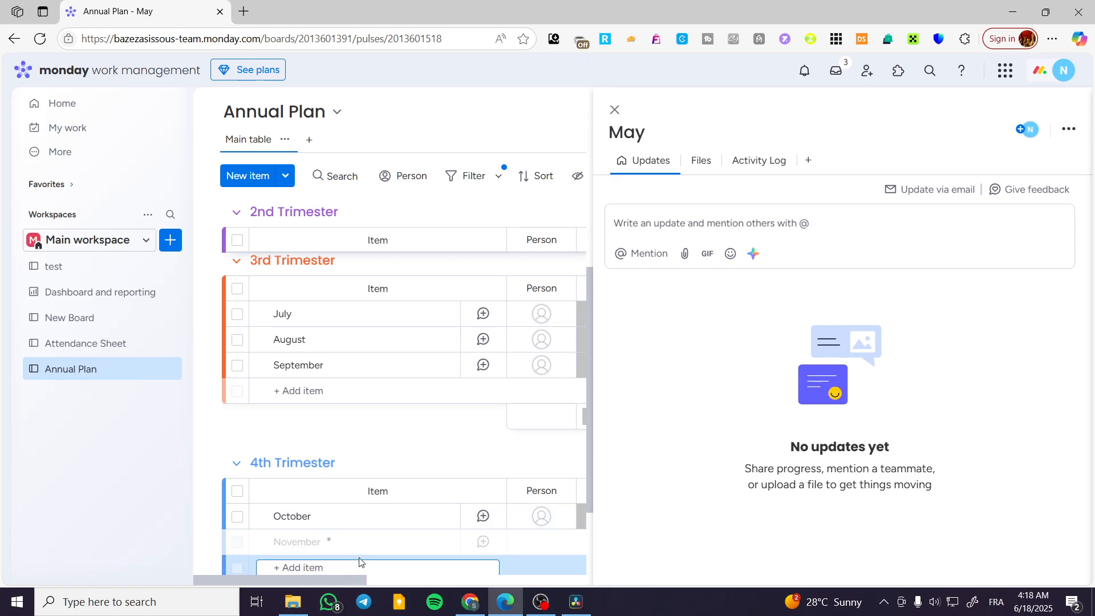
# - Add a "December" item to the 4th Trimester group and close the open item details of May
pyautogui.scroll(-1, 343, 542)
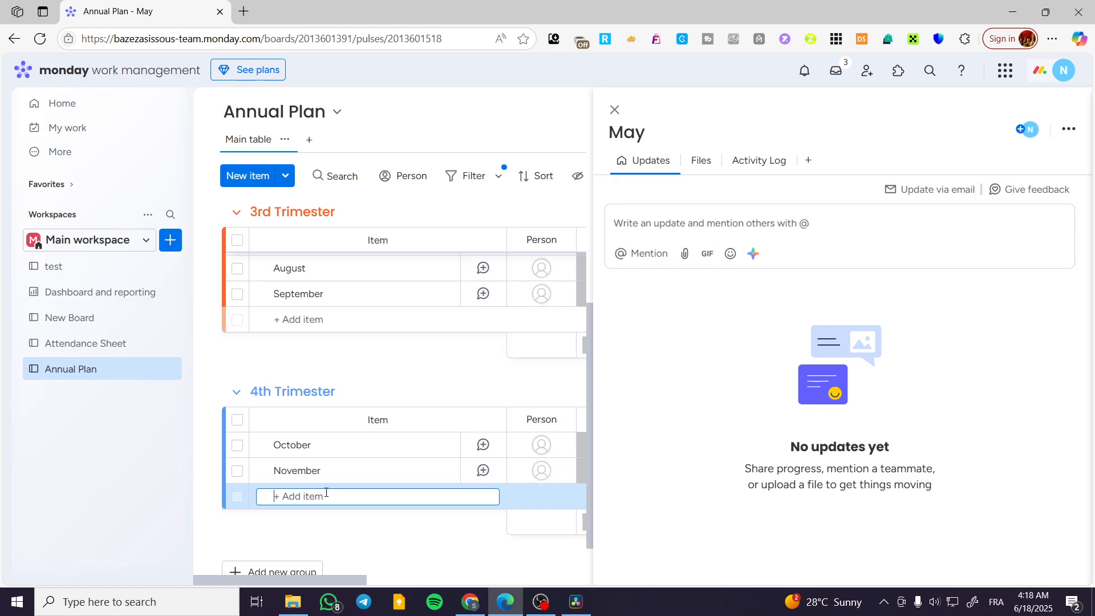
pyautogui.write('de')
pyautogui.press('BackSpace')
pyautogui.press('BackSpace')
pyautogui.write('December')
pyautogui.press('Return')
pyautogui.scroll(2, 421, 388)
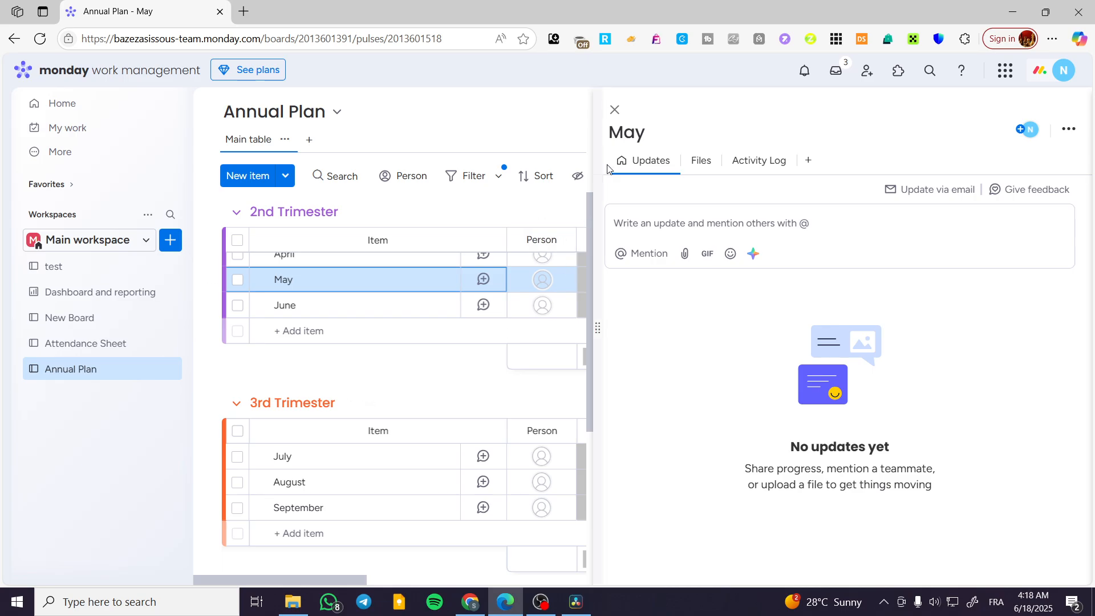
pyautogui.click(614, 110)
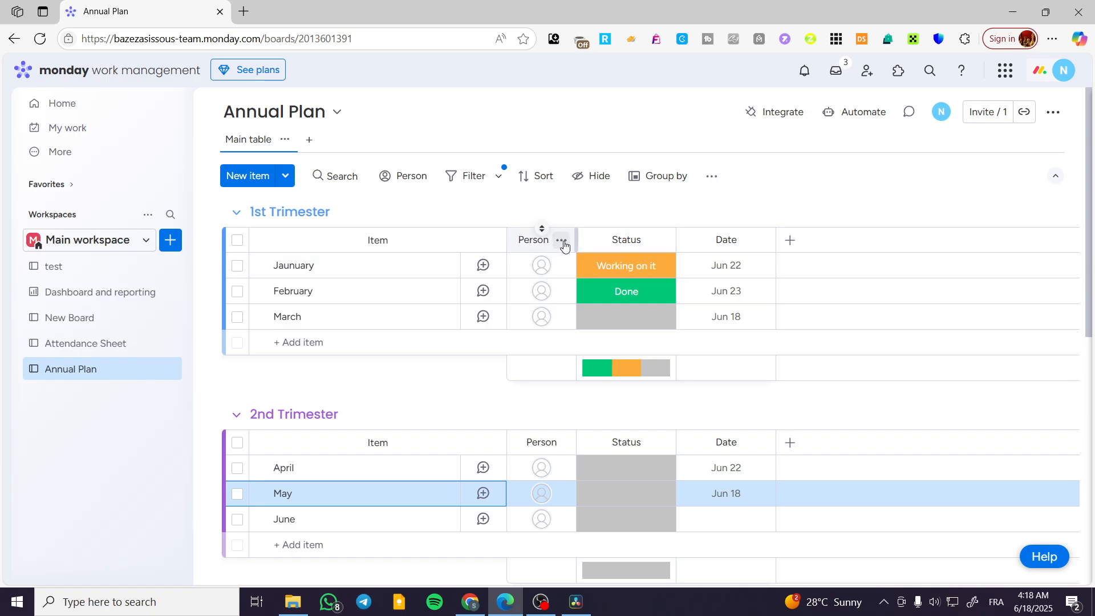
pyautogui.click(562, 240)
pyautogui.click(650, 568)
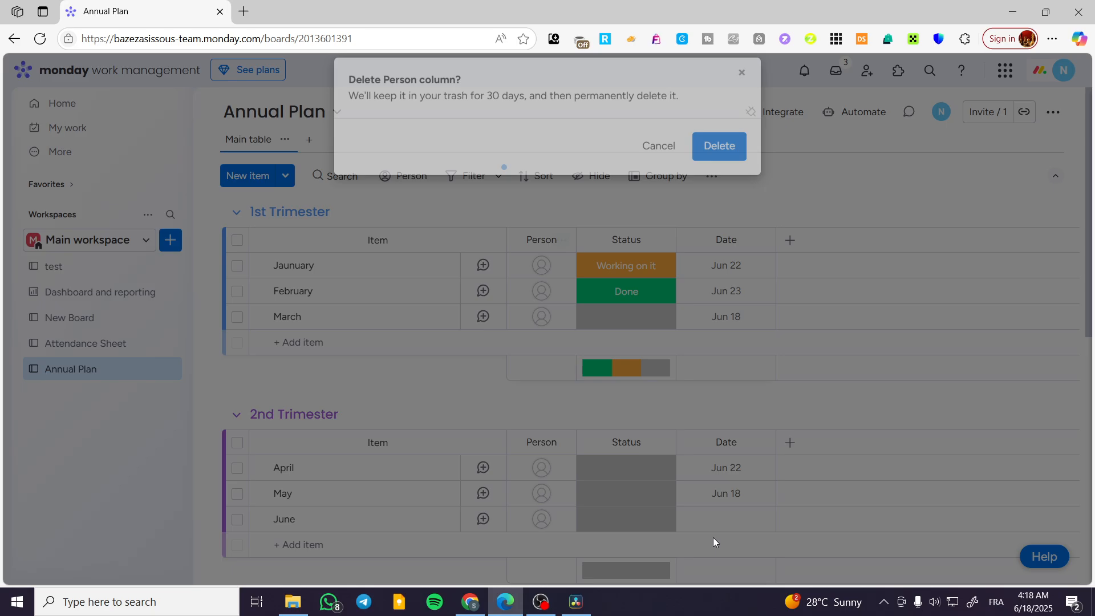
pyautogui.click(741, 90)
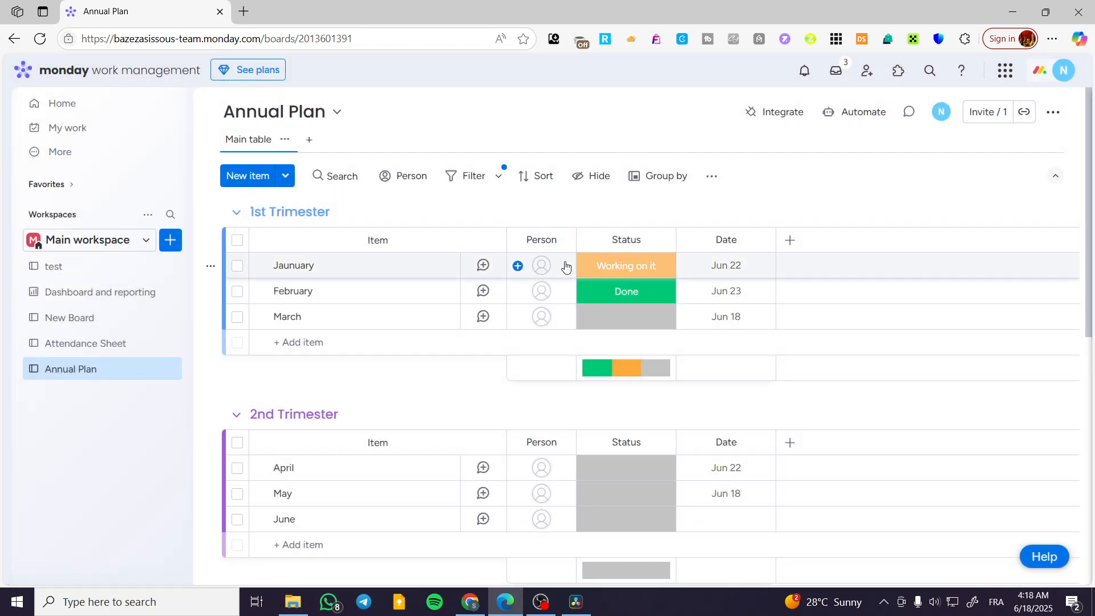
# - Assign the suggested member listed by e-mail to Jaunuary and March and the other suggested member to February, closing the item details
pyautogui.click(548, 268)
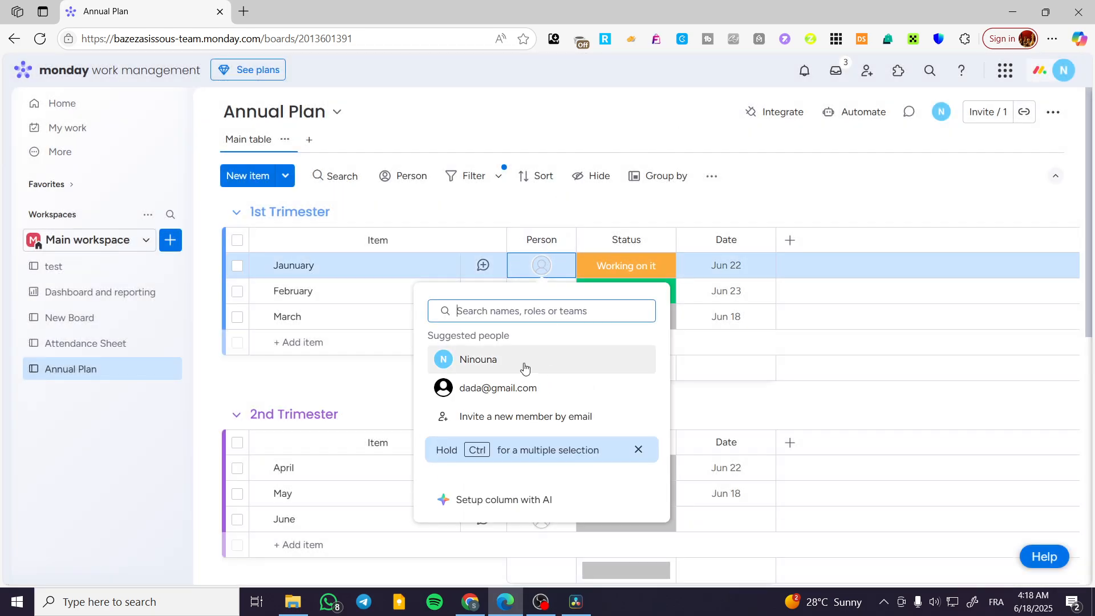
pyautogui.click(513, 387)
pyautogui.click(544, 291)
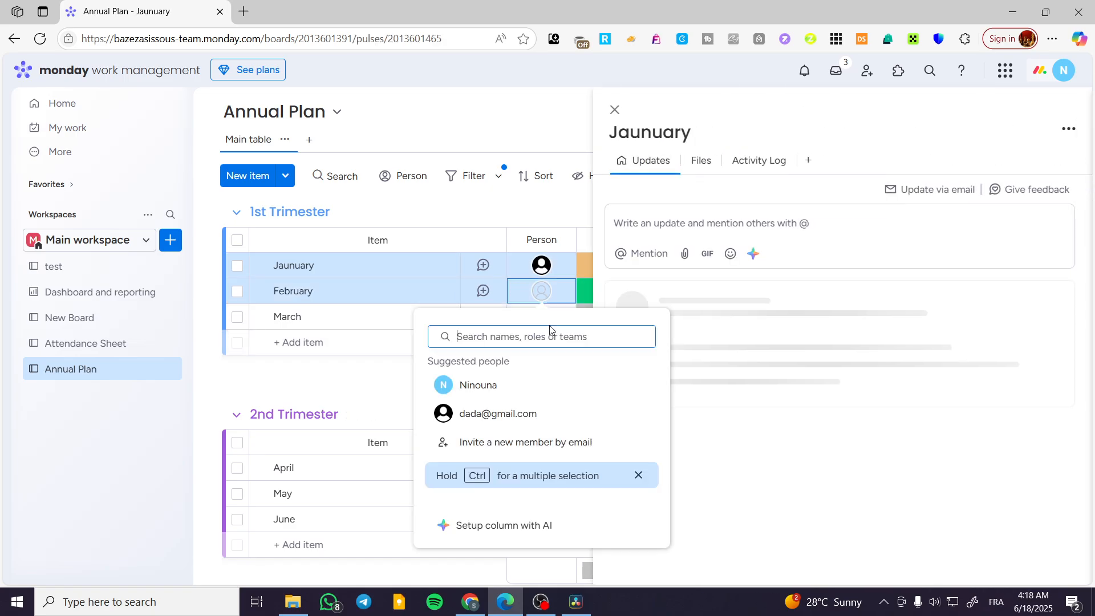
pyautogui.click(514, 386)
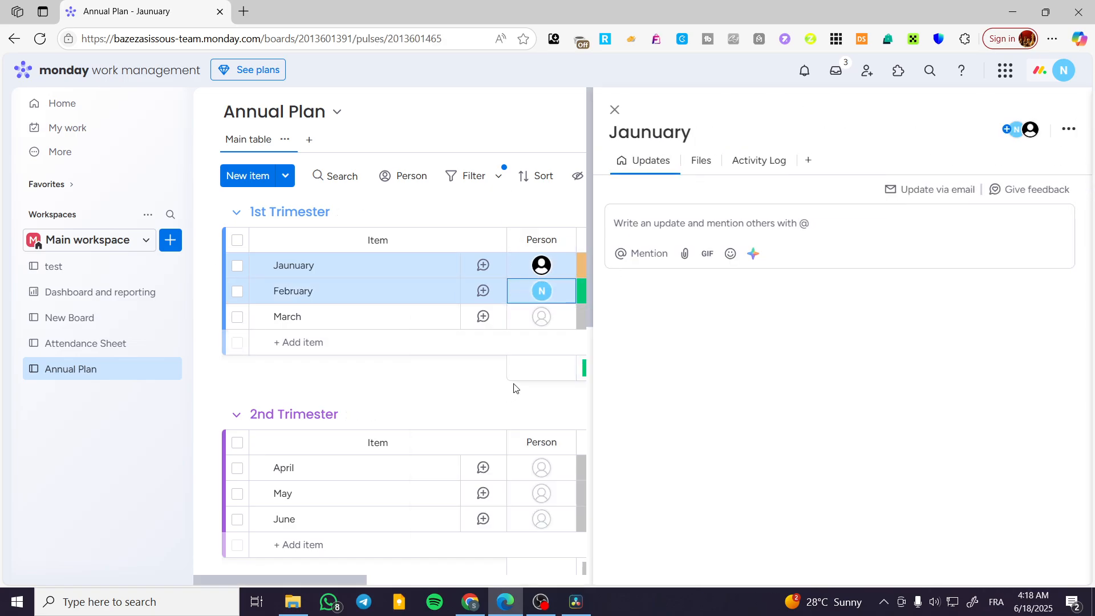
pyautogui.click(543, 318)
pyautogui.click(504, 440)
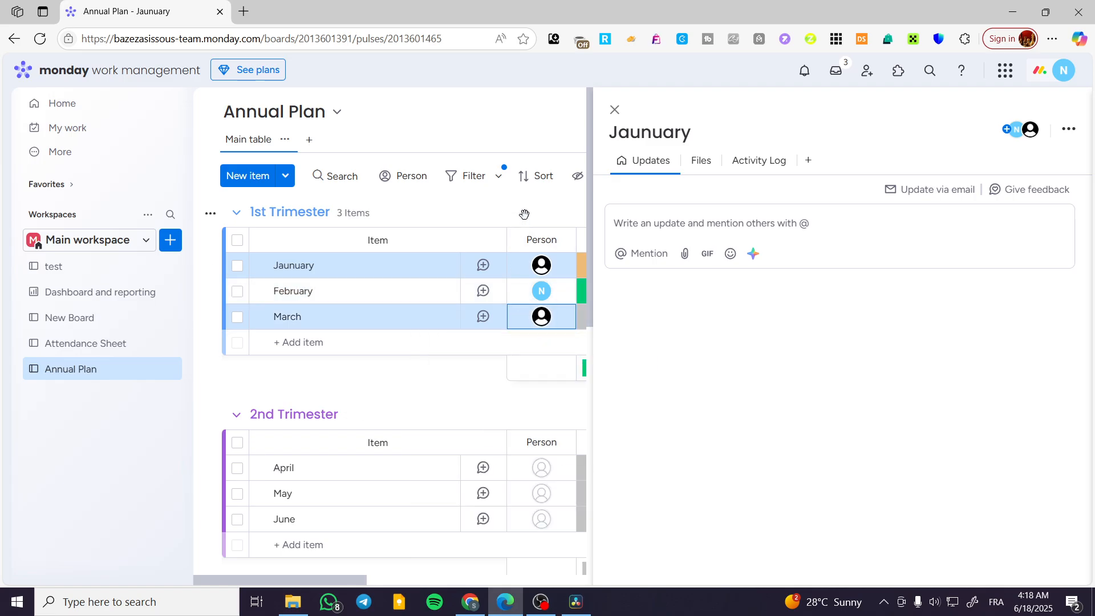
pyautogui.click(615, 110)
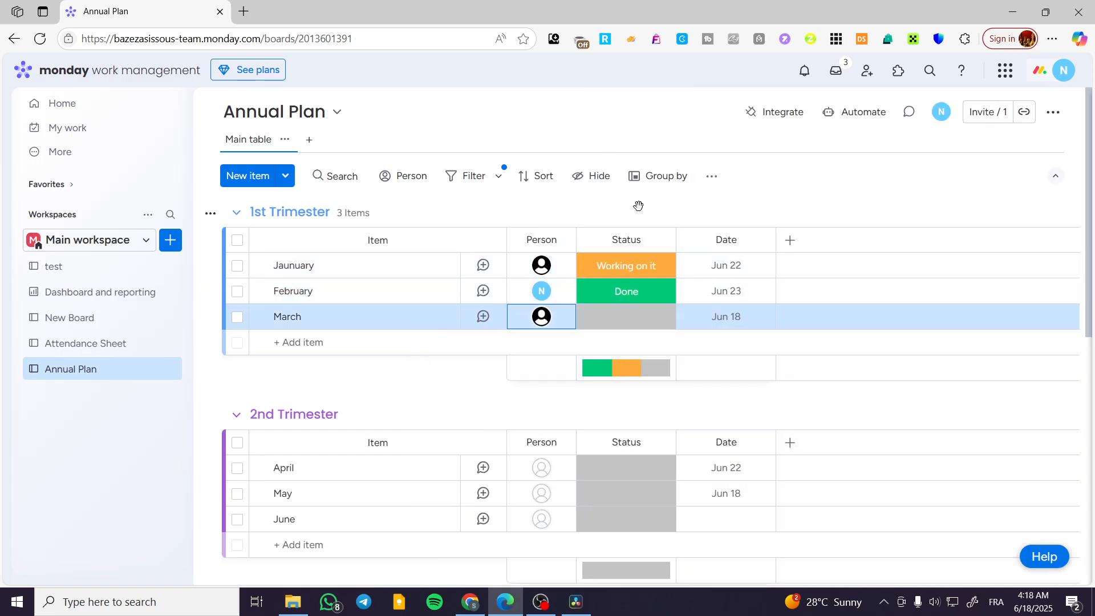
# - Set the date of the Jaunuary item to January 3, 2025
pyautogui.click(741, 265)
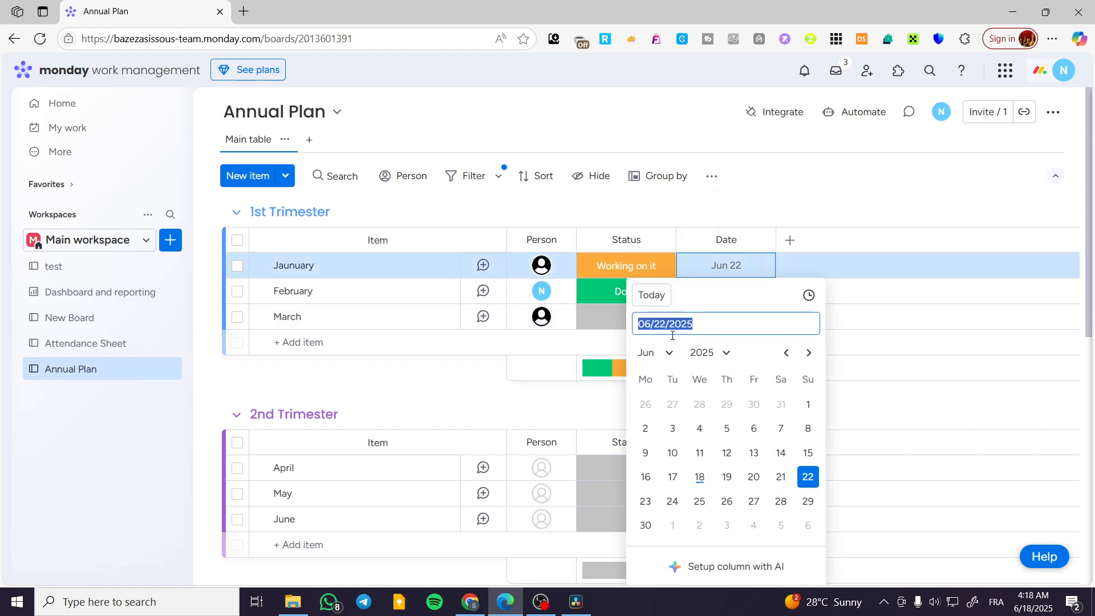
pyautogui.click(662, 355)
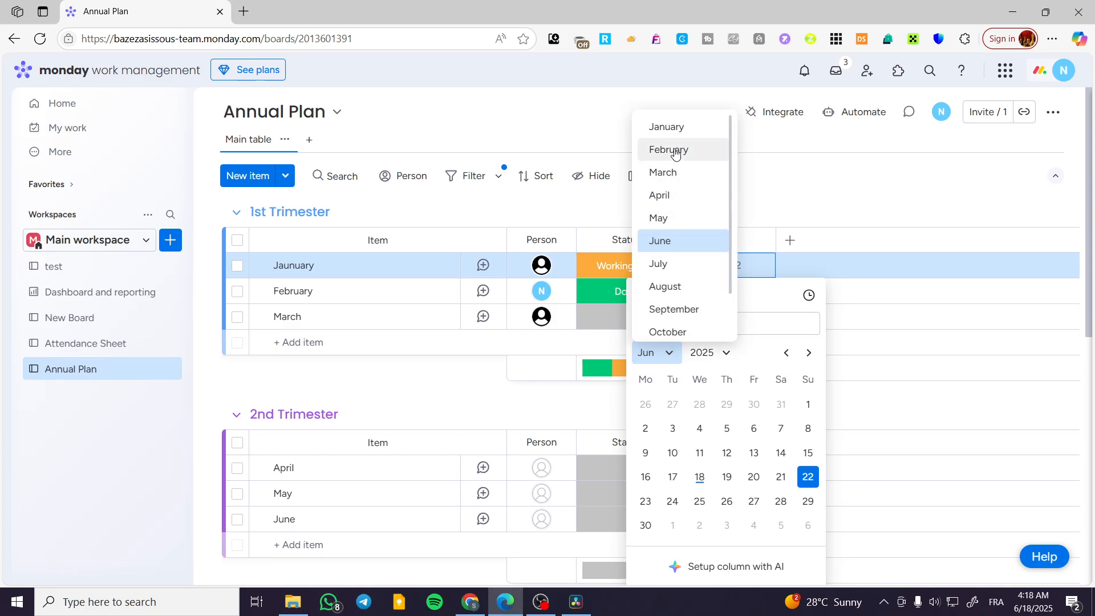
pyautogui.click(682, 130)
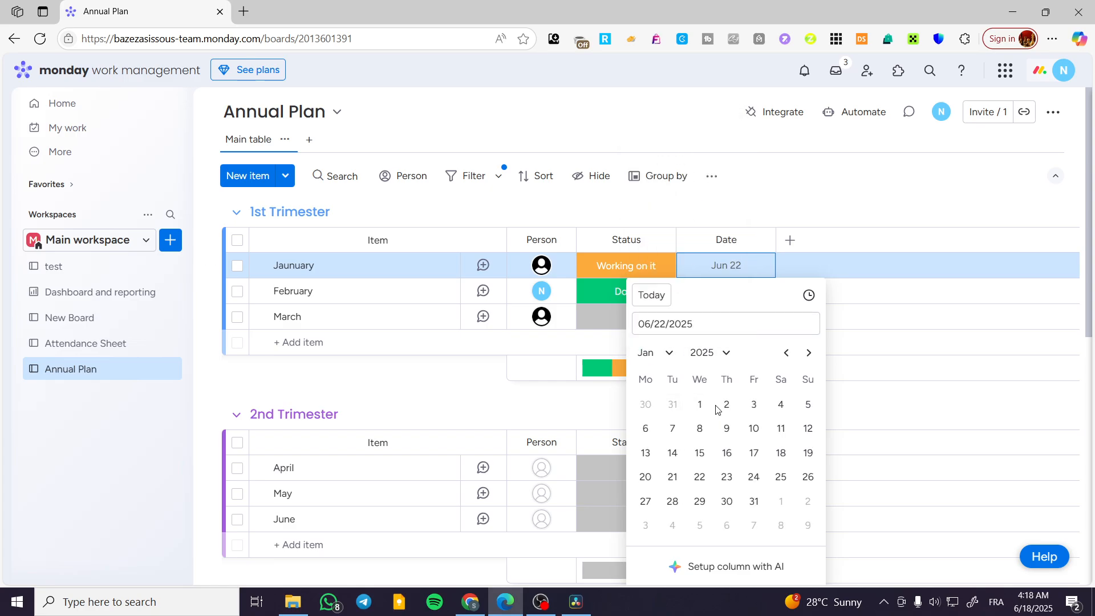
pyautogui.click(754, 404)
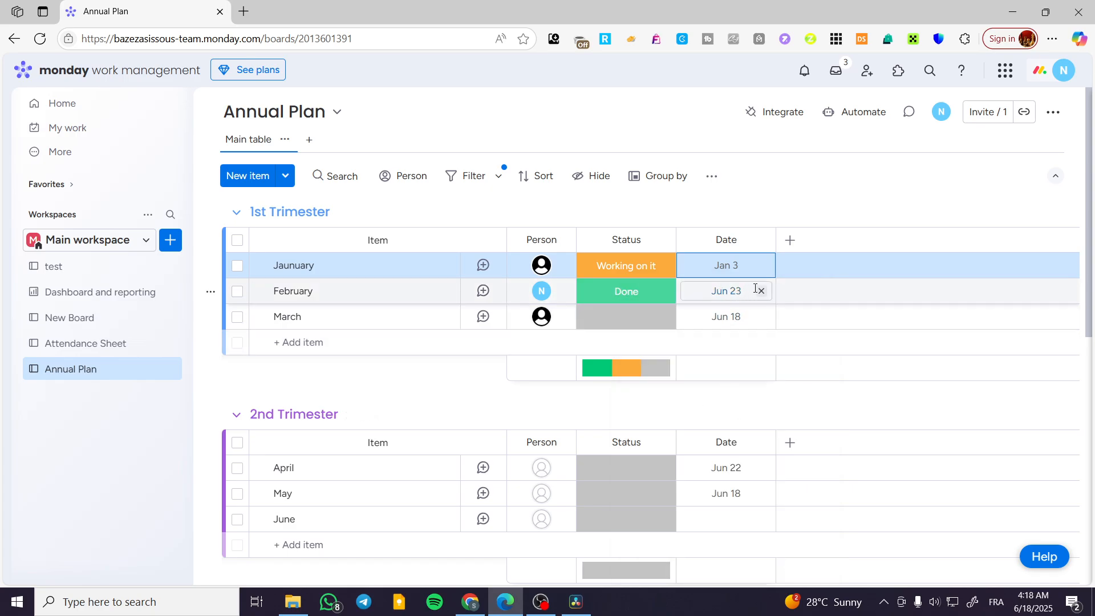
# - Set the date of the February item to January 10, 2025
pyautogui.click(718, 291)
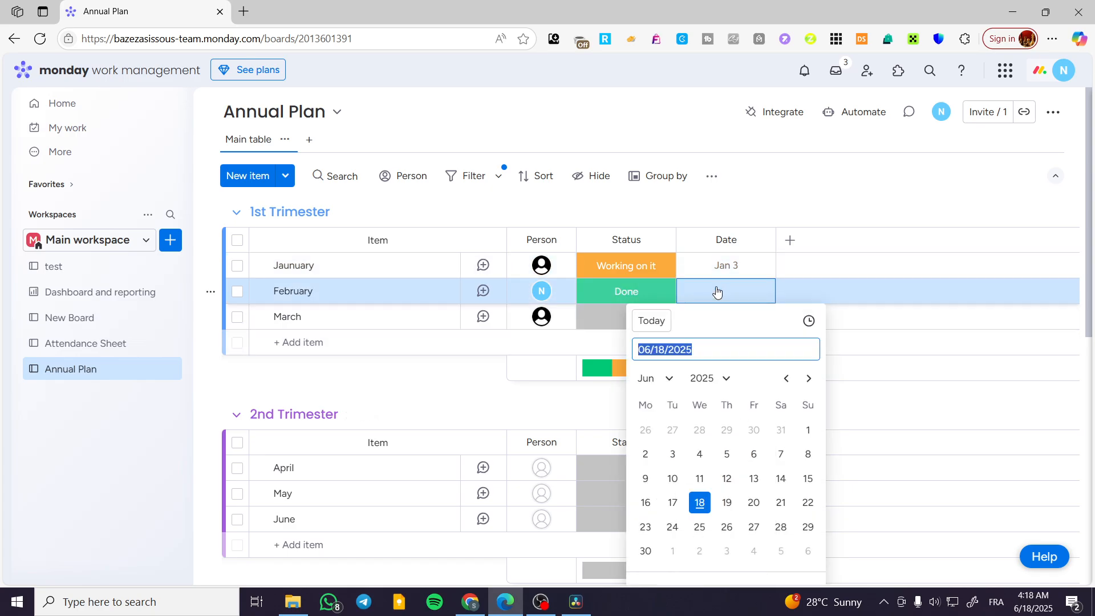
pyautogui.click(656, 378)
pyautogui.click(670, 153)
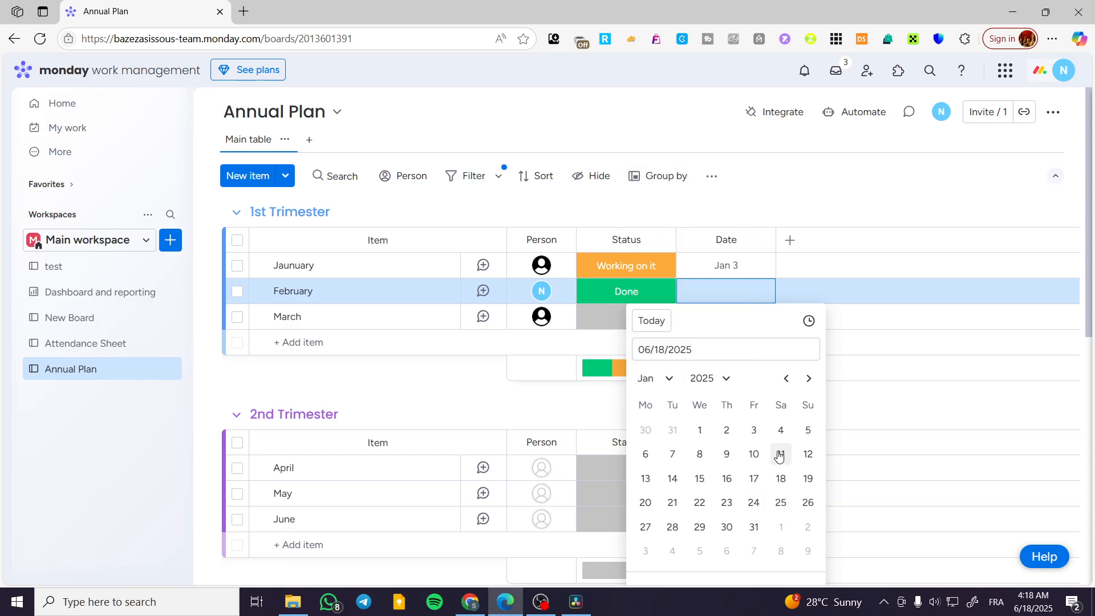
pyautogui.click(754, 455)
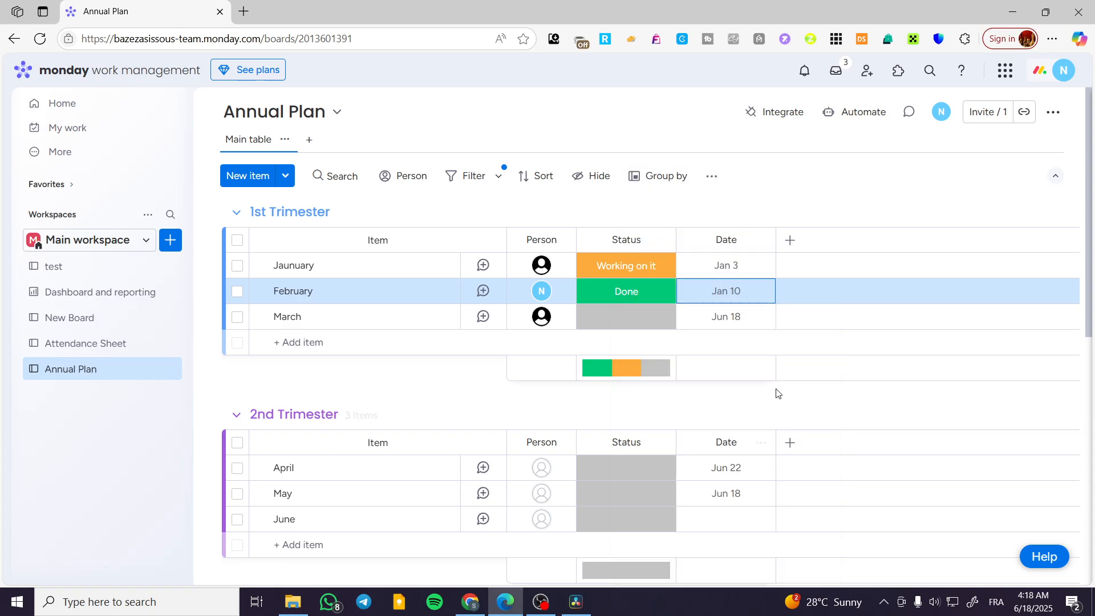
# - Clear the date of the March item and set it to January 24, 2025
pyautogui.click(761, 317)
pyautogui.click(726, 318)
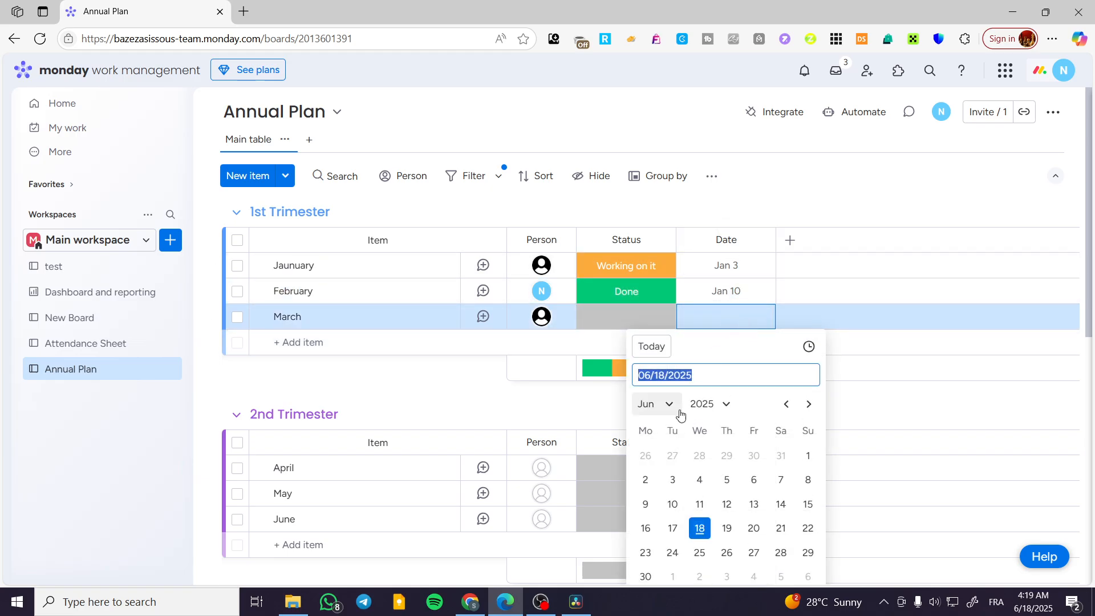
pyautogui.click(655, 403)
pyautogui.click(698, 192)
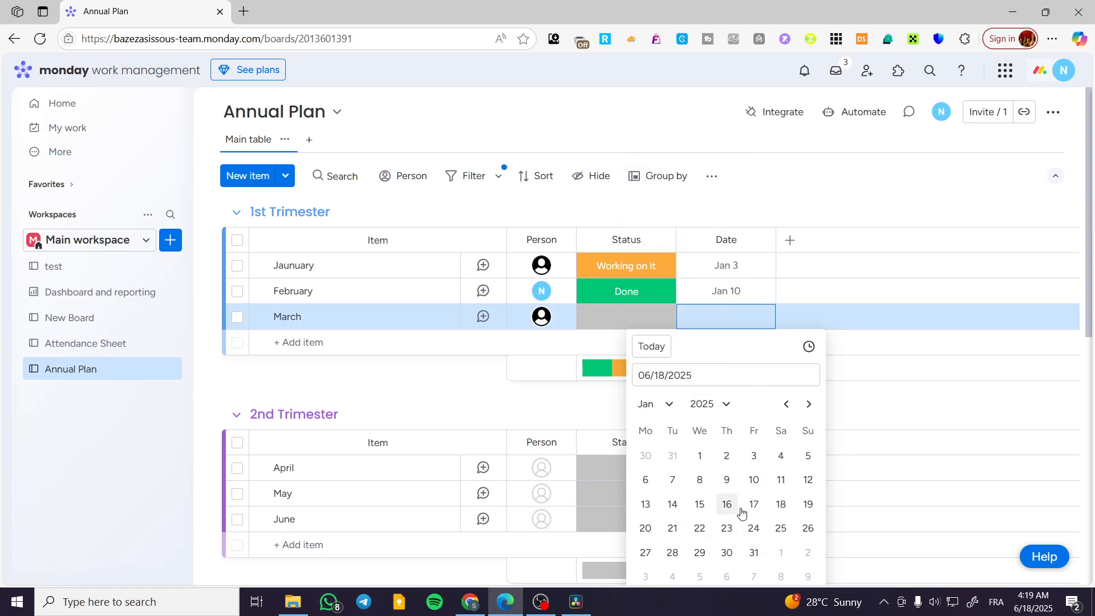
pyautogui.click(753, 528)
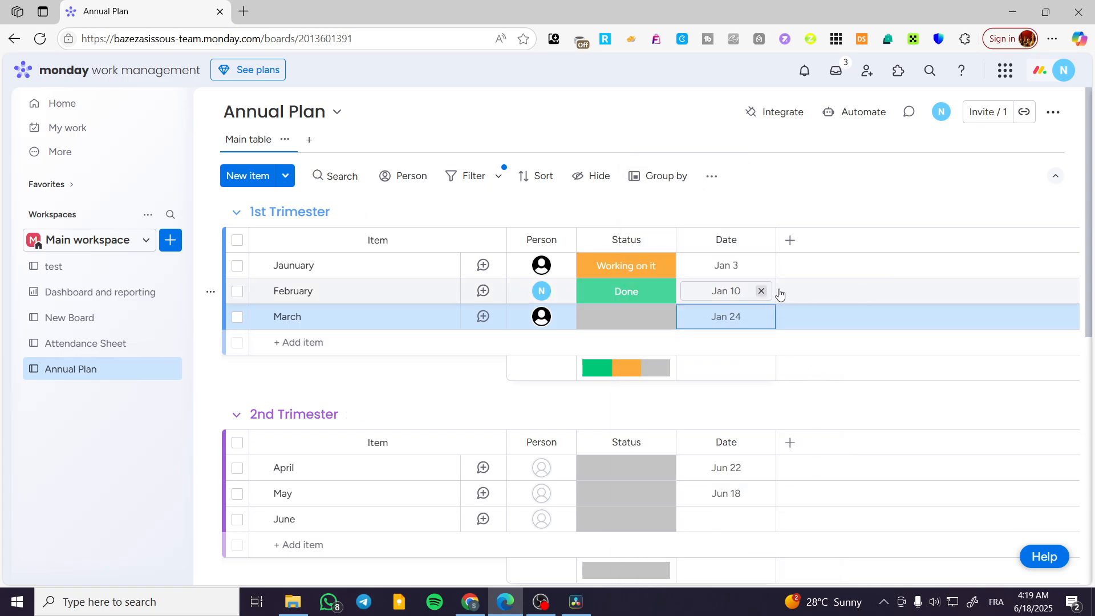
# - Set the status of the February and March items in the 1st Trimester group to Working on it
pyautogui.click(626, 319)
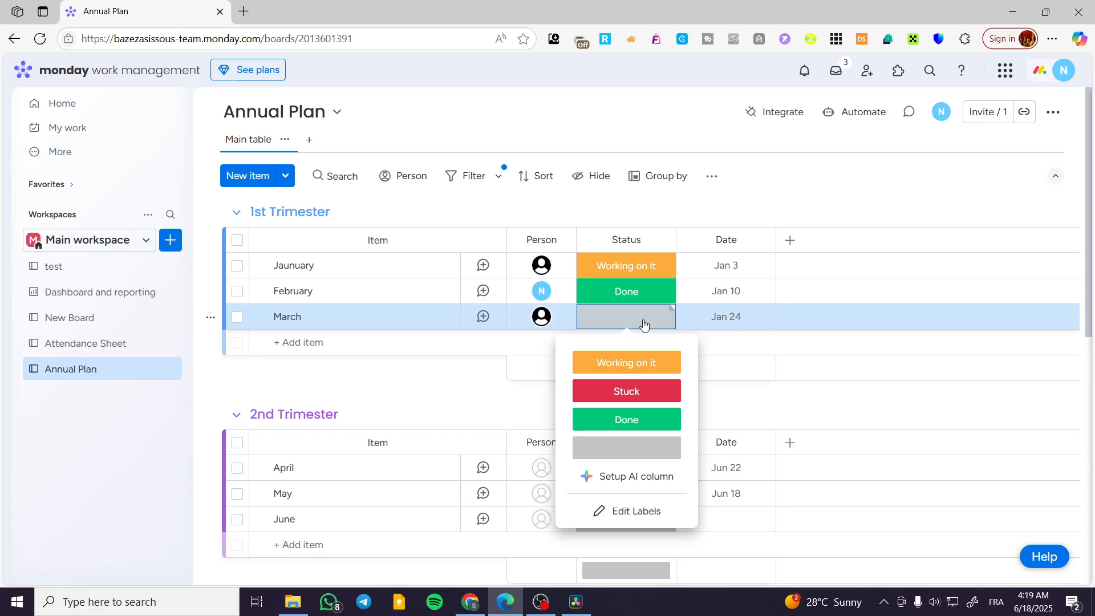
pyautogui.click(656, 275)
pyautogui.click(640, 271)
pyautogui.click(642, 294)
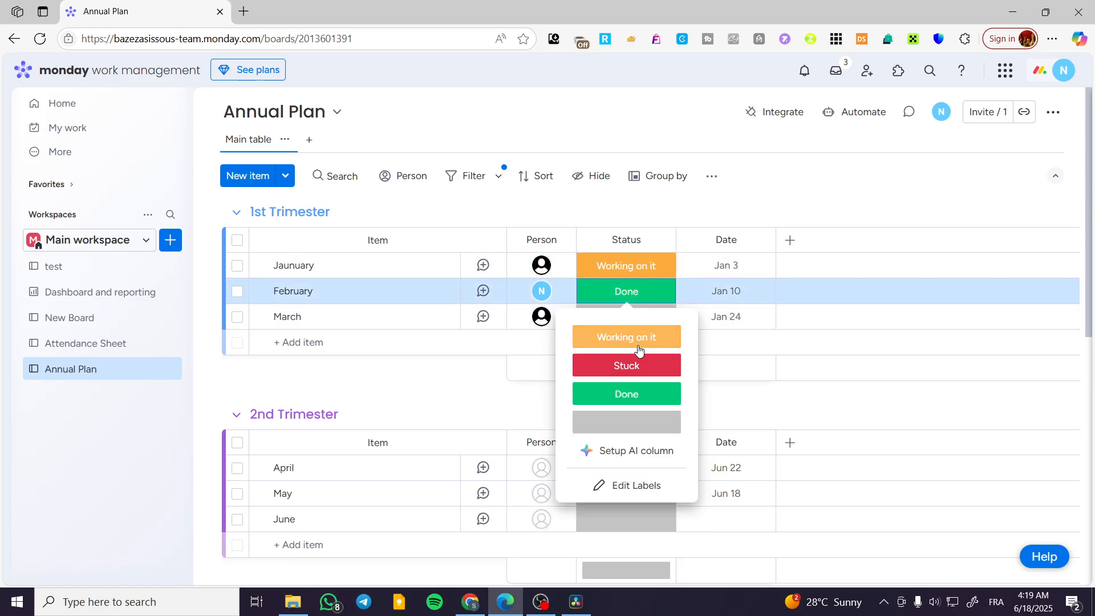
pyautogui.click(639, 350)
pyautogui.click(640, 323)
pyautogui.click(652, 371)
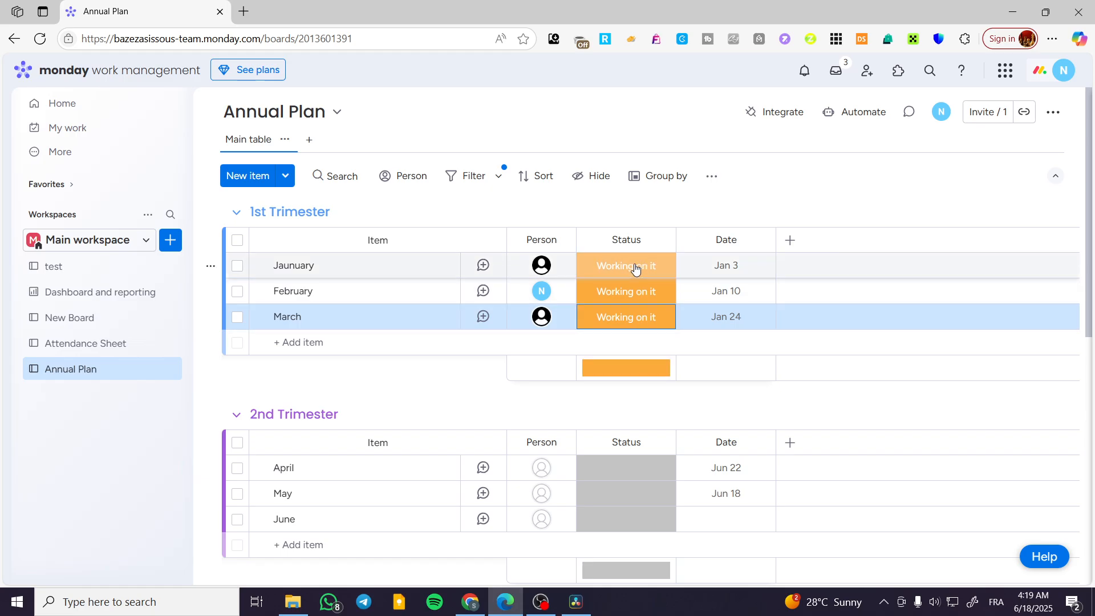
# - Add a Files column to the board after the Date column
pyautogui.click(790, 240)
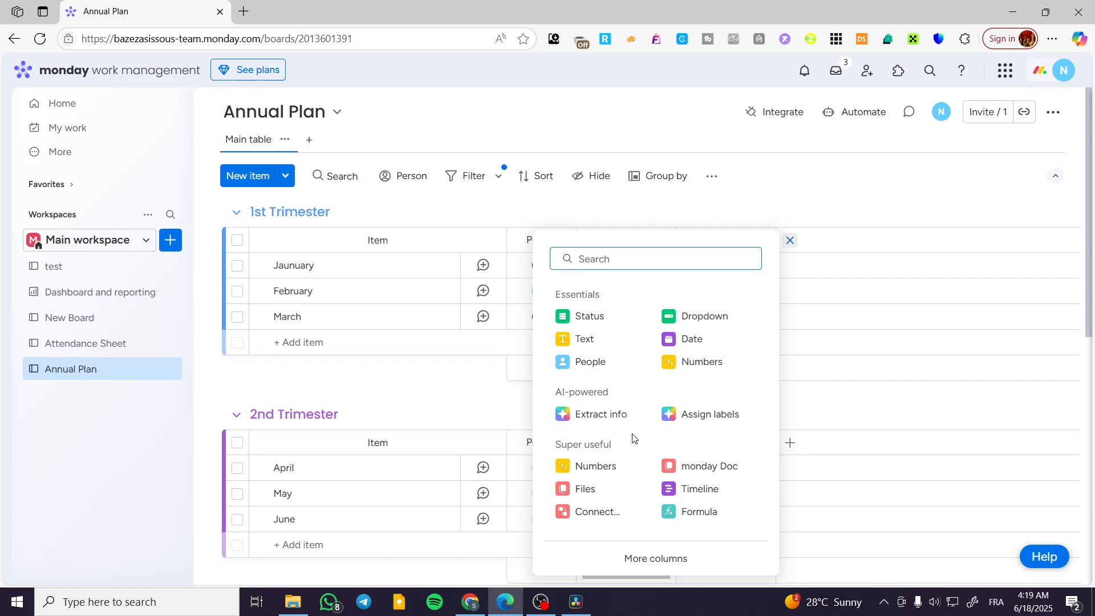
pyautogui.click(611, 488)
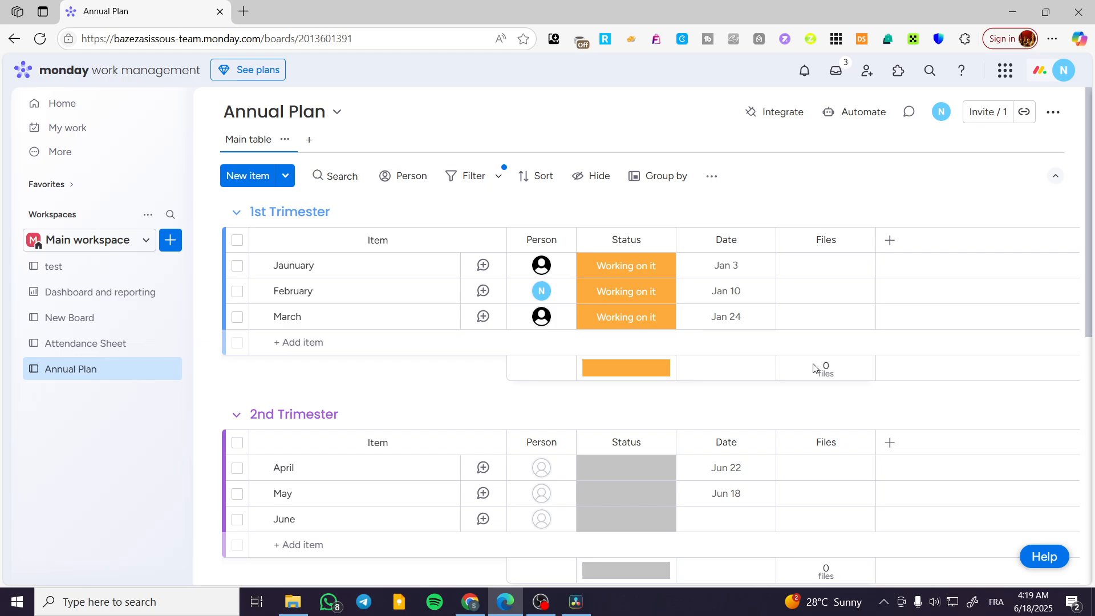
pyautogui.click(890, 240)
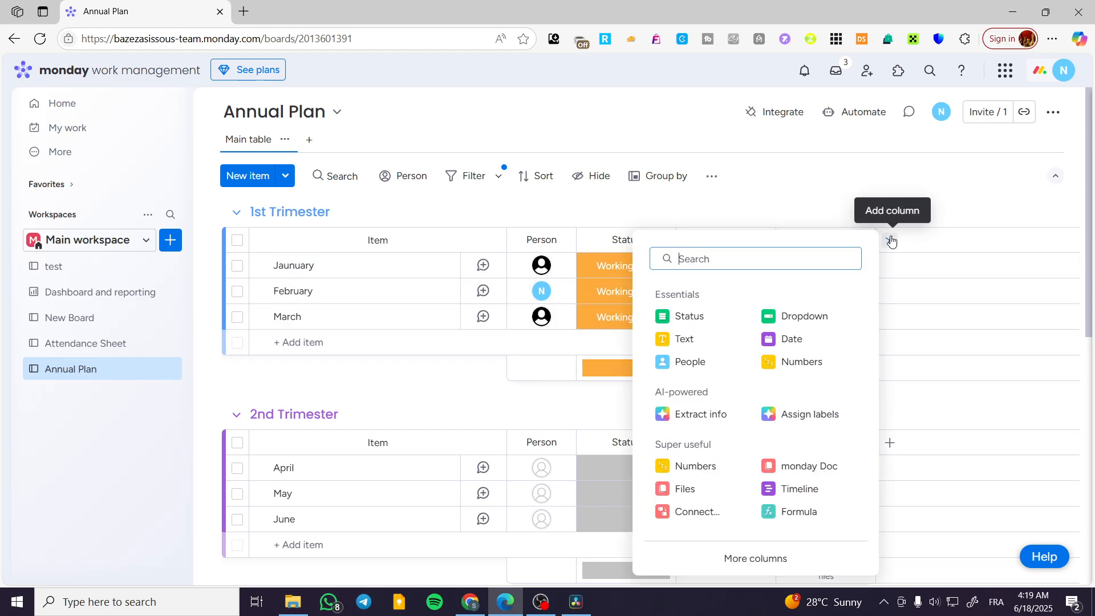
pyautogui.click(816, 340)
pyautogui.click(961, 240)
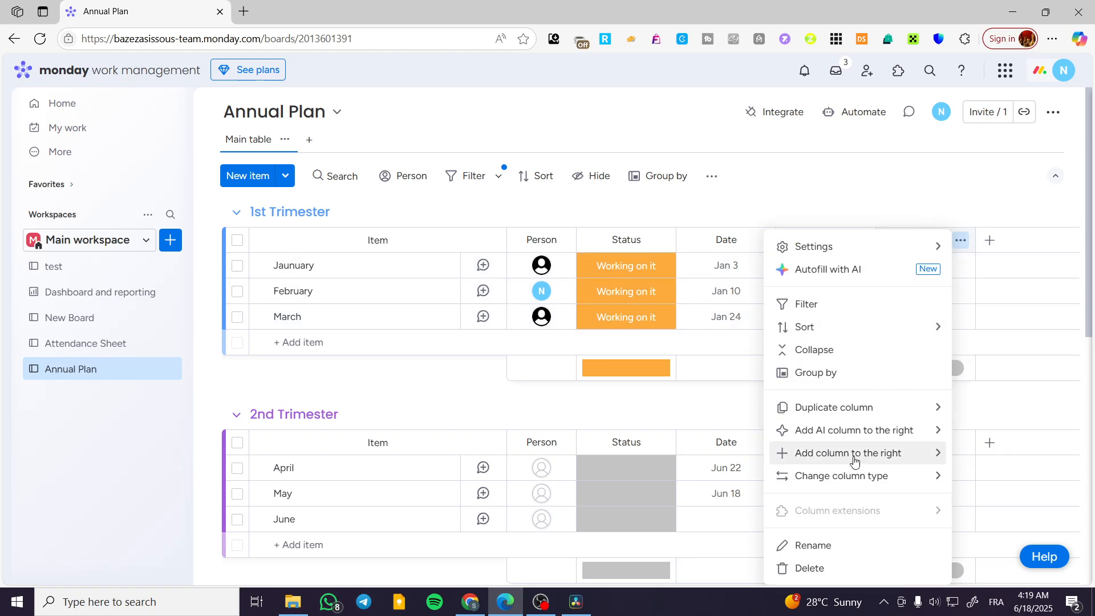
pyautogui.click(831, 567)
pyautogui.click(736, 175)
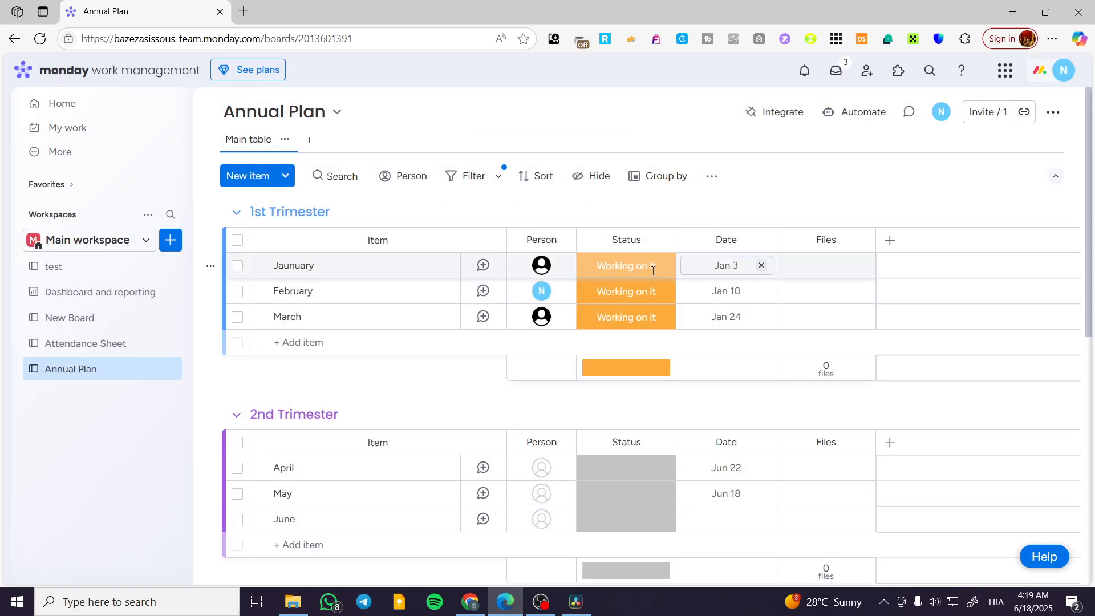
# - Add a Dropdown column after the Files column and sort the board by it, leaving the Jaunuary cell without a label
pyautogui.click(888, 240)
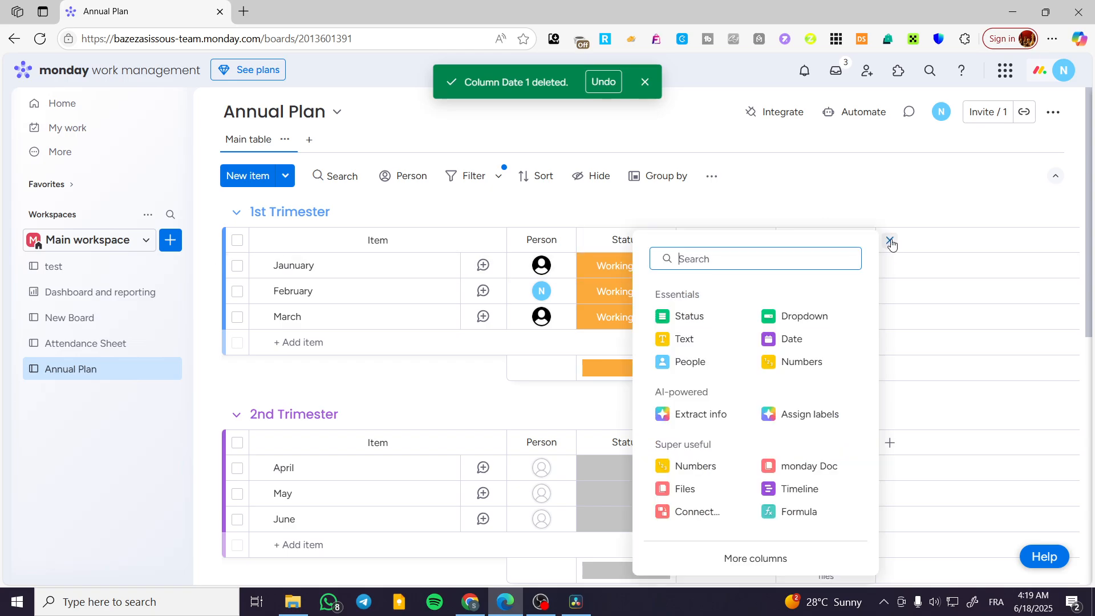
pyautogui.click(764, 323)
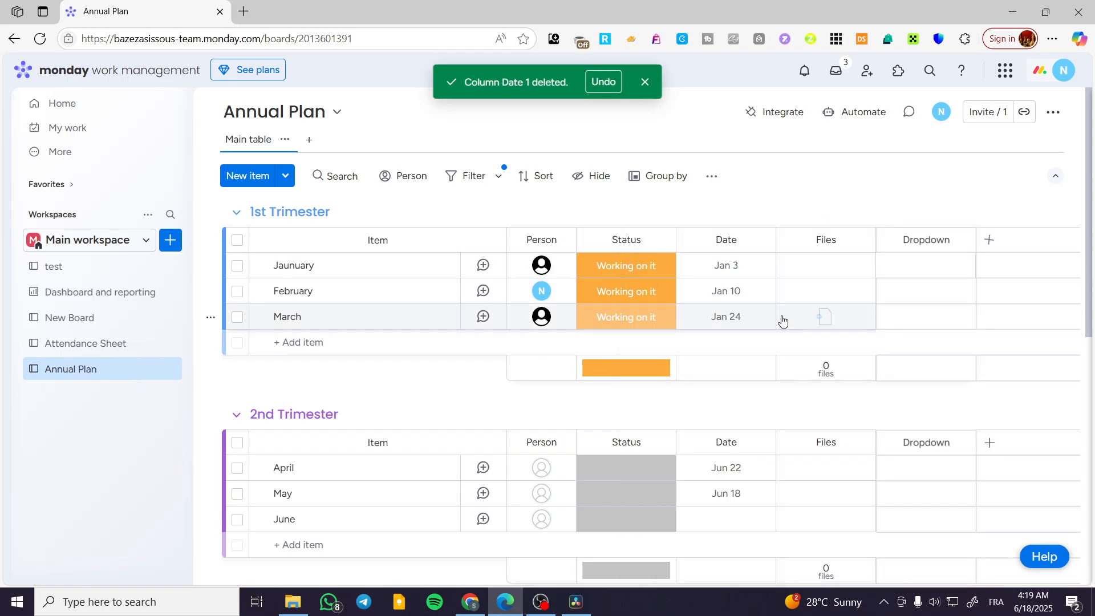
pyautogui.click(924, 228)
pyautogui.click(925, 245)
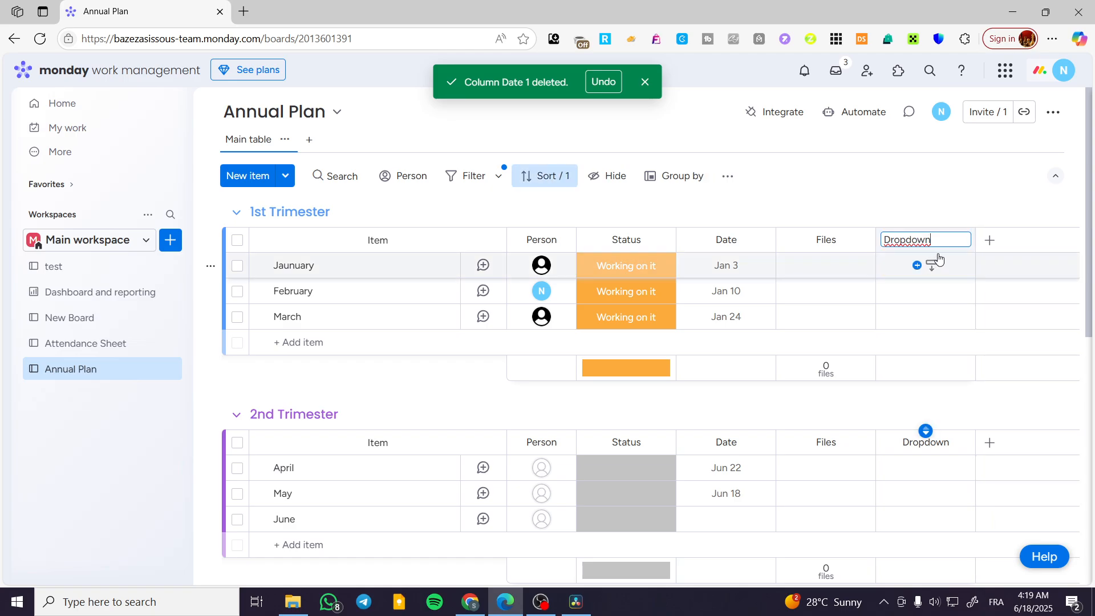
pyautogui.click(927, 265)
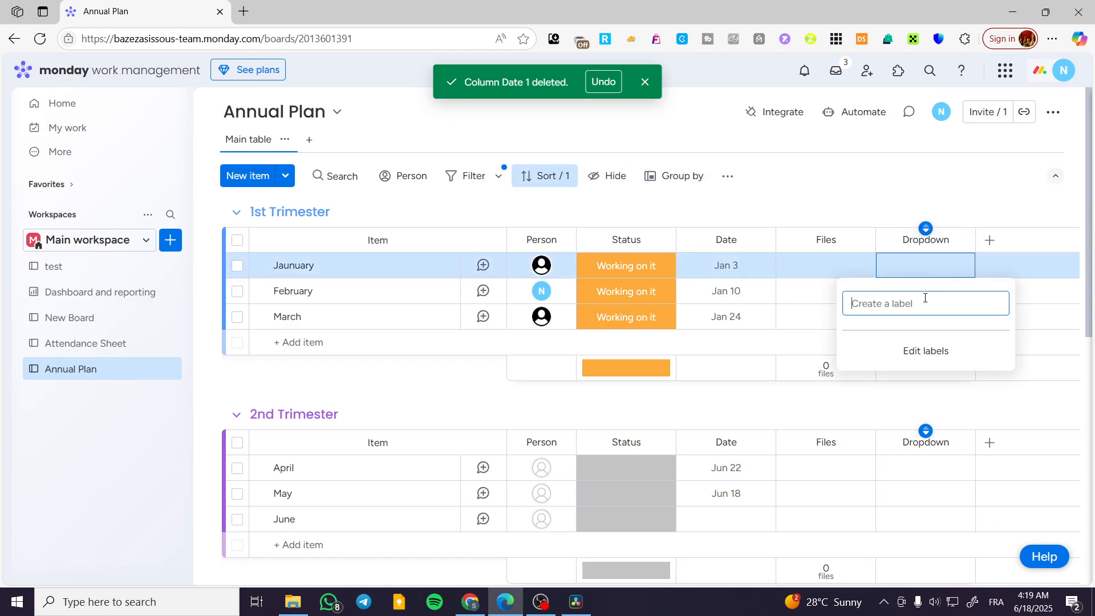
pyautogui.click(946, 240)
pyautogui.moveTo(947, 241); pyautogui.dragTo(843, 206)
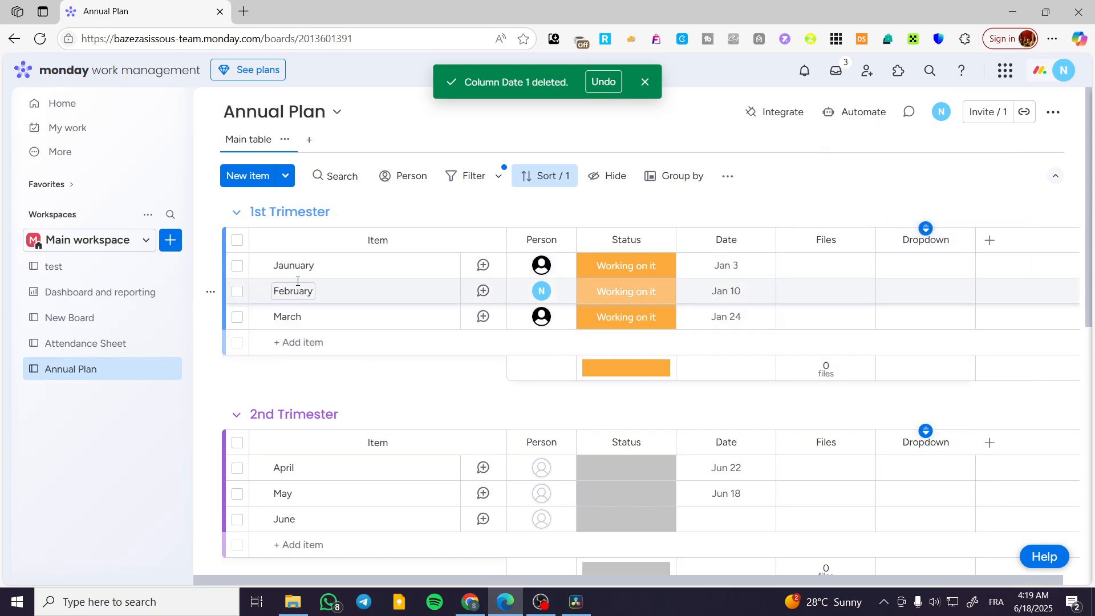
# - Draft an update on the Jaunuary item that mentions the member listed by e-mail, and close the item details without posting
pyautogui.scroll(-10, 388, 320)
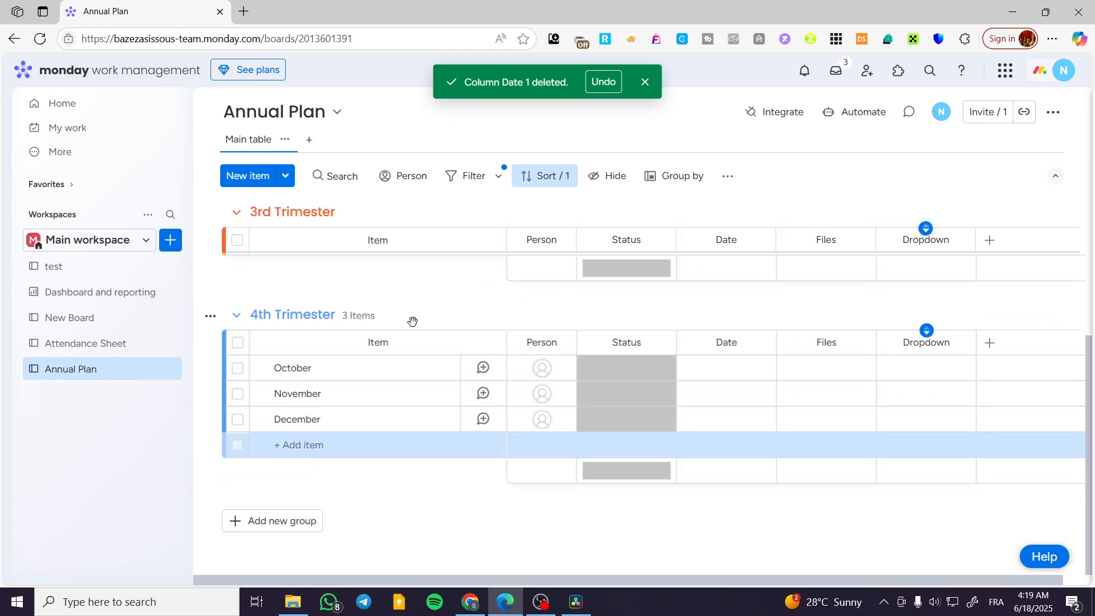
pyautogui.scroll(10, 414, 391)
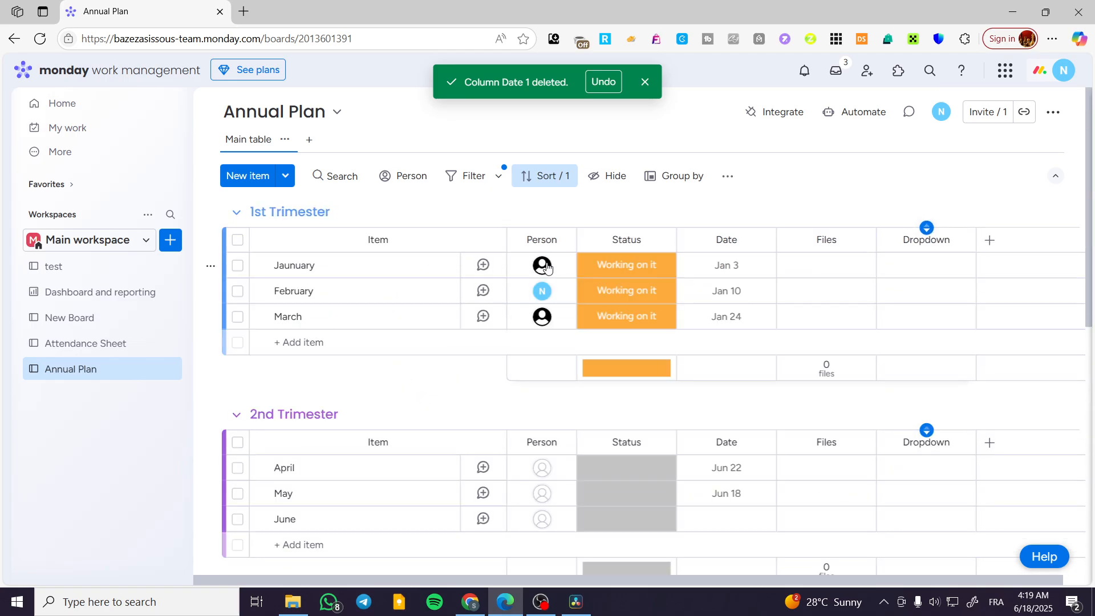
pyautogui.click(345, 269)
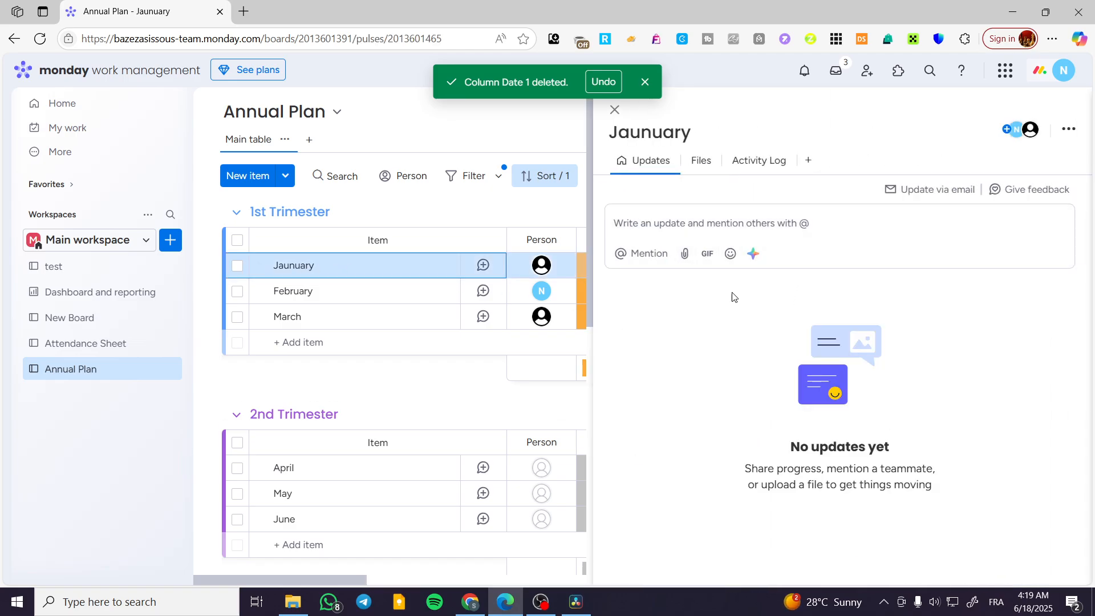
pyautogui.click(660, 262)
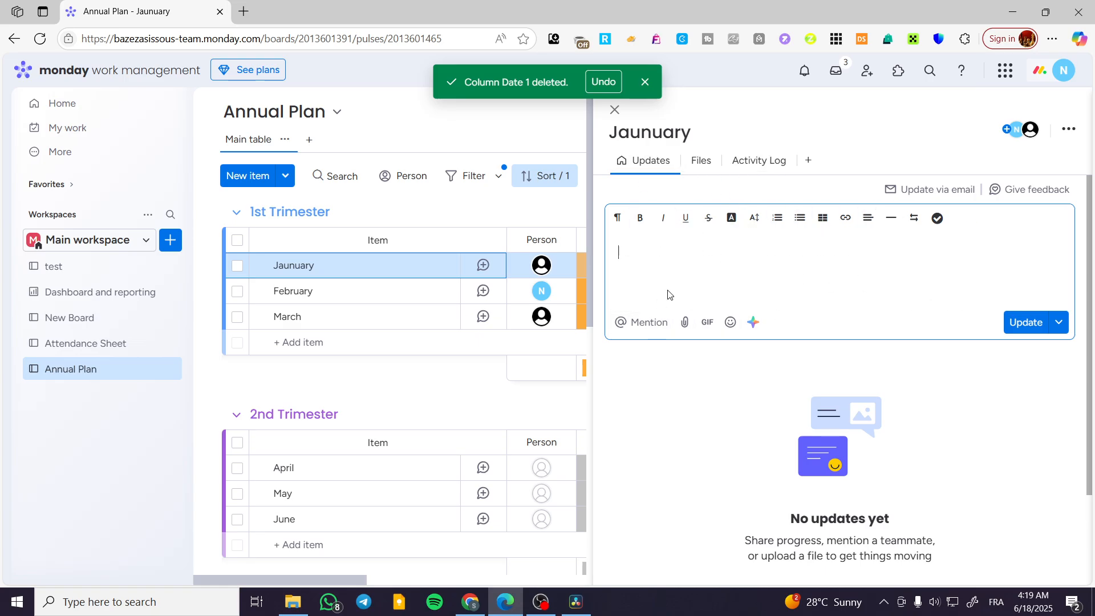
pyautogui.click(674, 313)
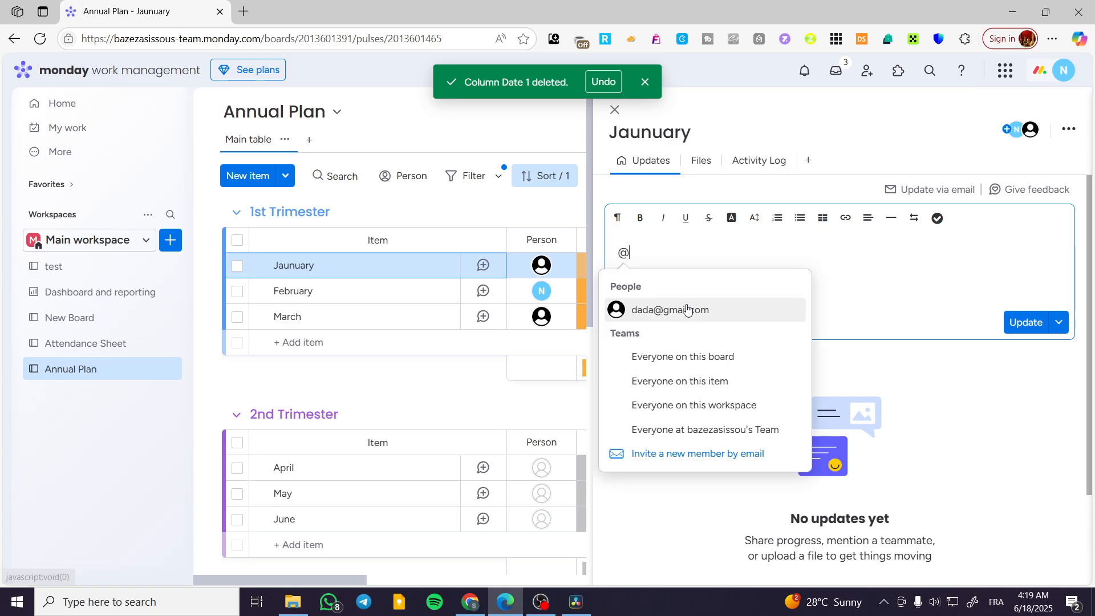
pyautogui.click(716, 313)
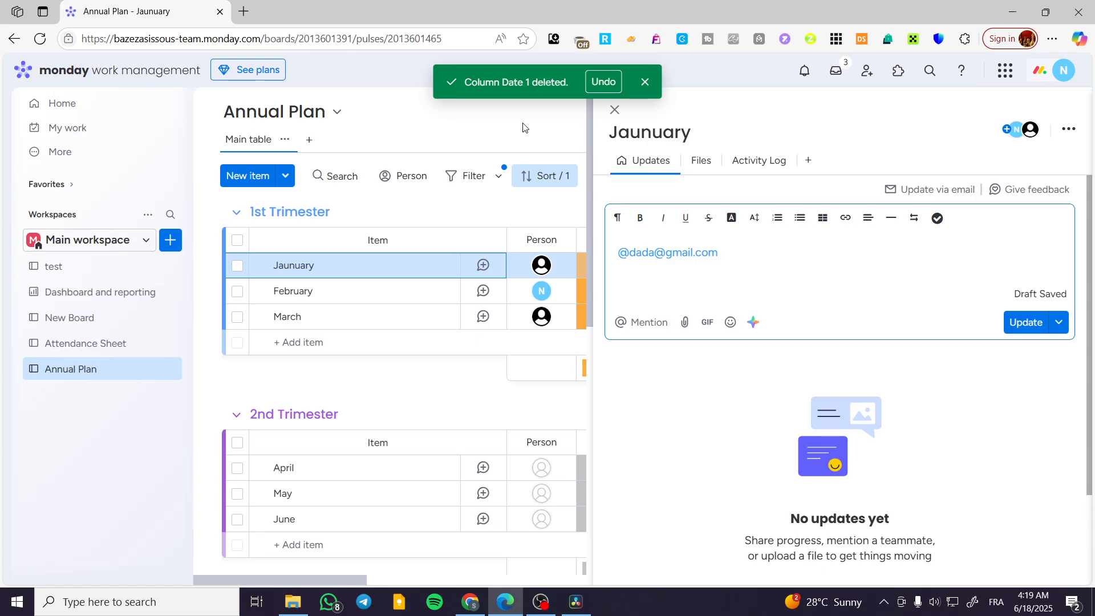
pyautogui.click(614, 110)
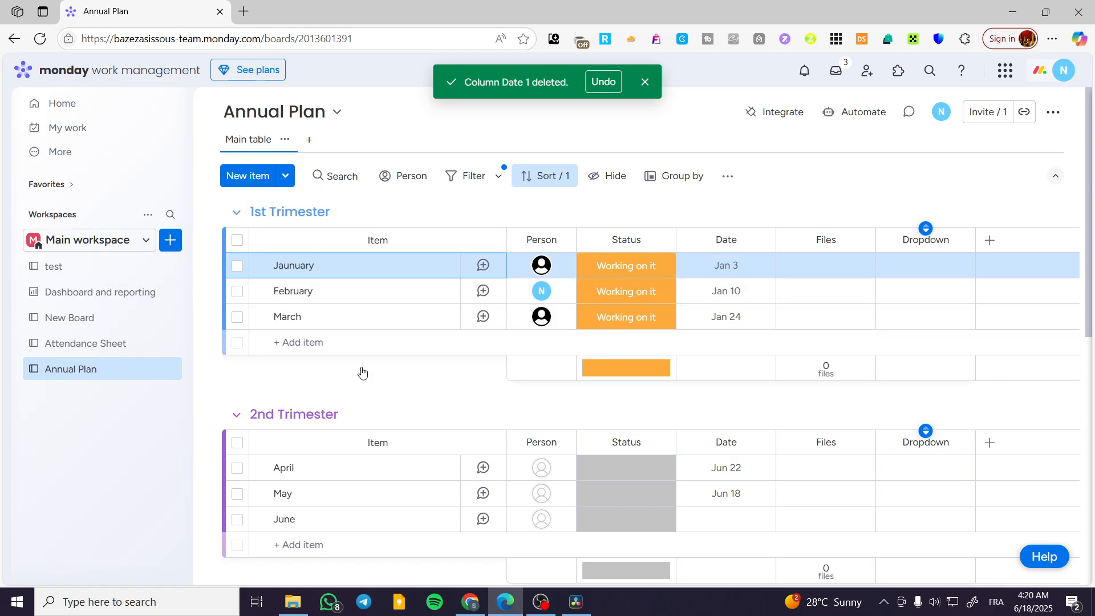
# - Create a dashboard named Annual Dash in the main workspace with Main privacy
pyautogui.scroll(-9, 376, 394)
pyautogui.scroll(9, 434, 433)
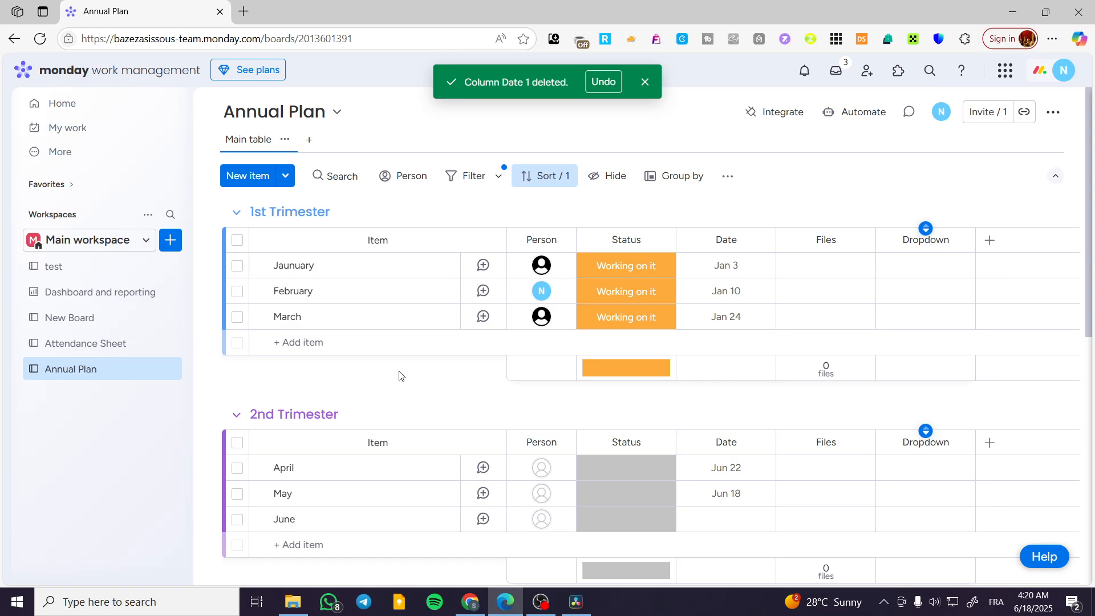
pyautogui.scroll(-10, 399, 375)
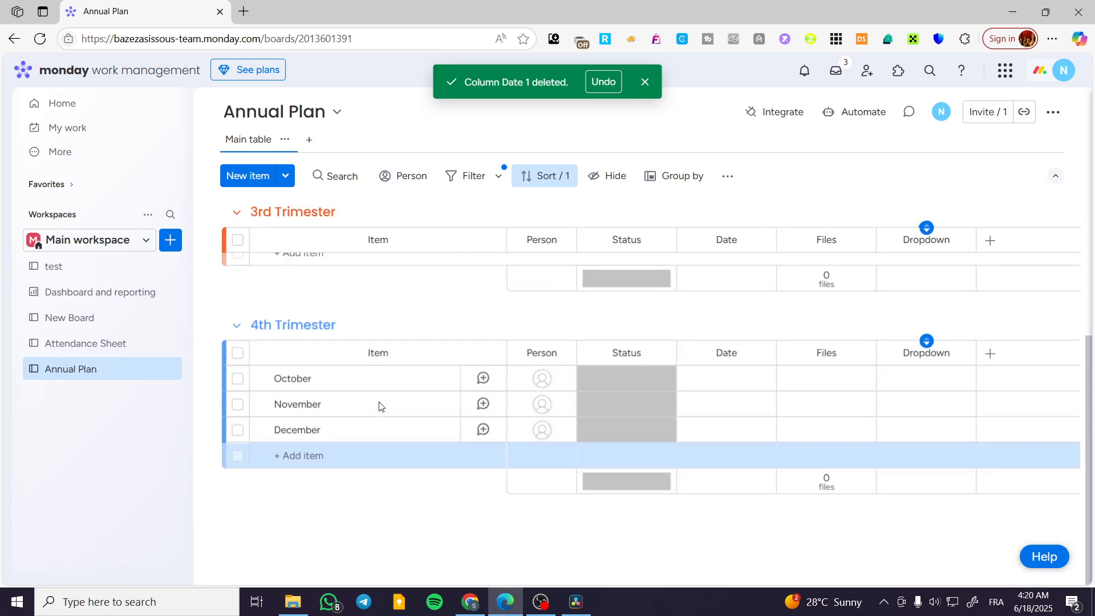
pyautogui.click(170, 240)
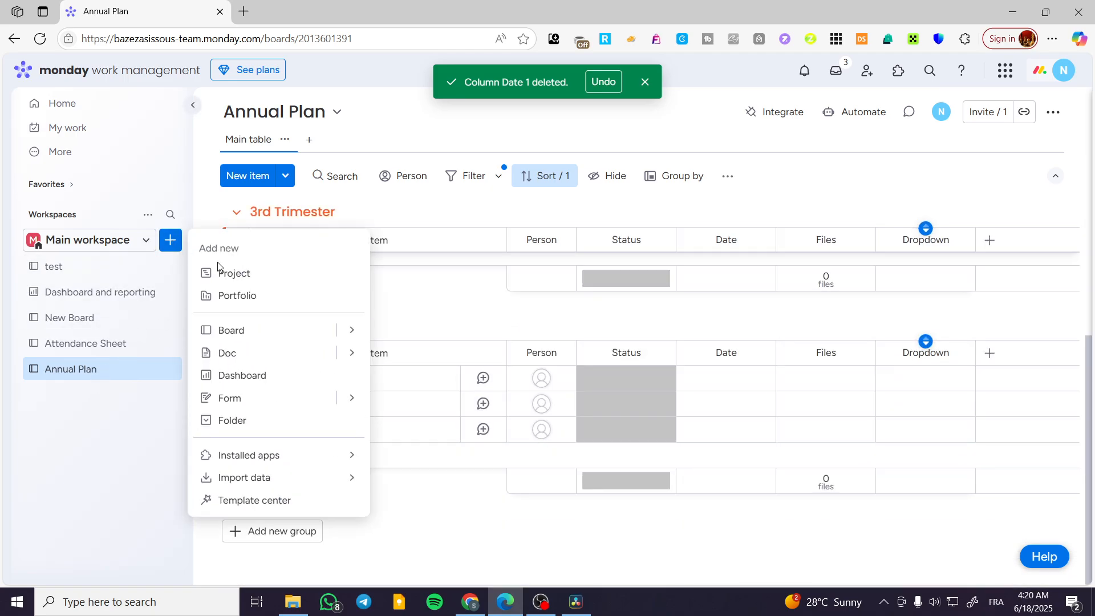
pyautogui.click(255, 376)
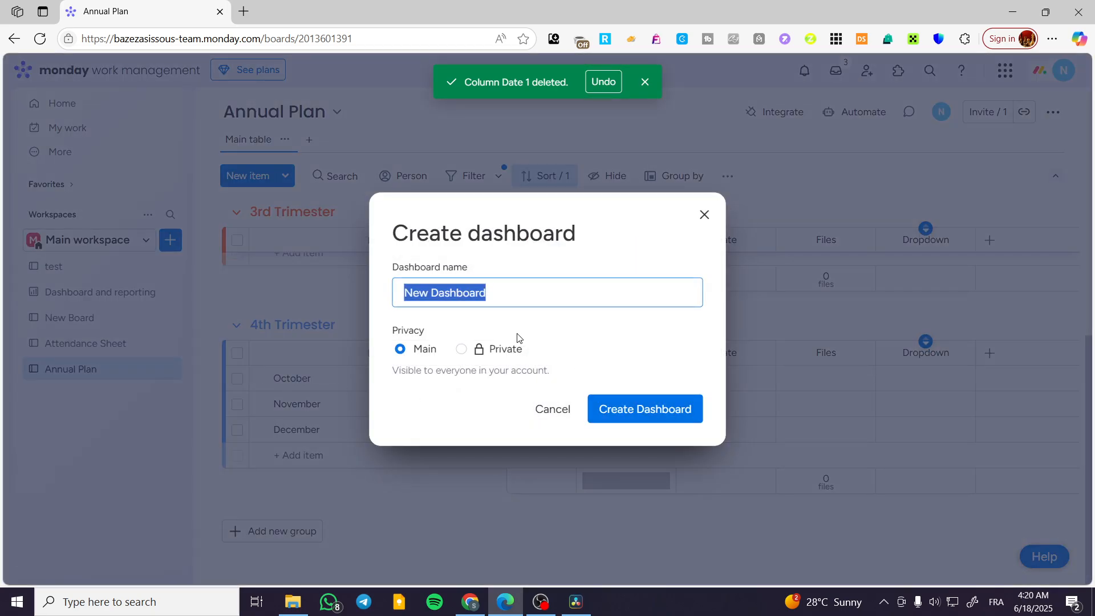
pyautogui.write('Anual Dash')
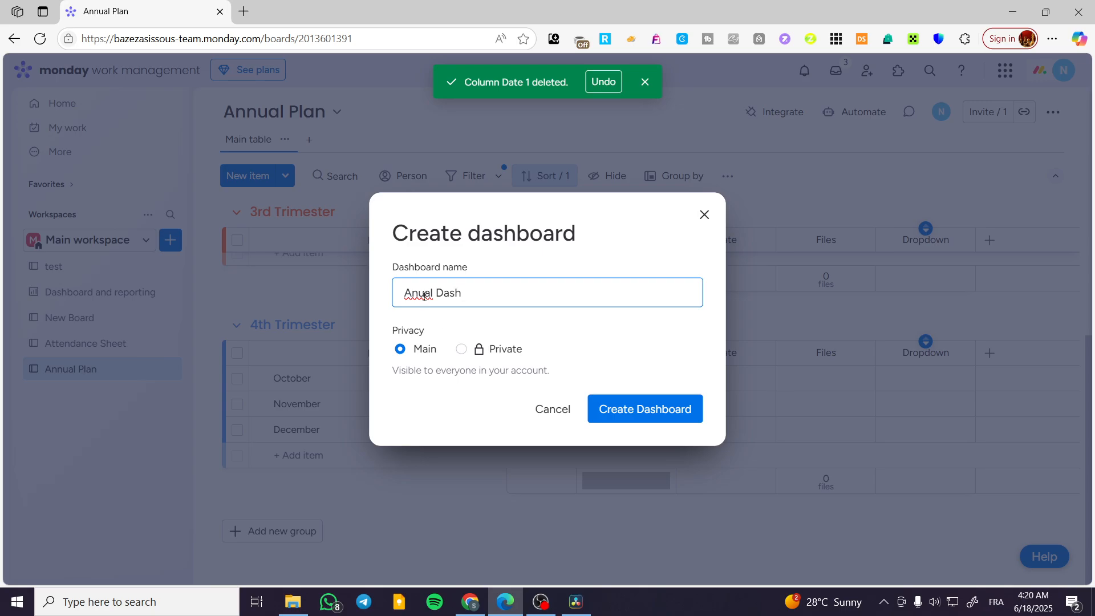
pyautogui.click(433, 348)
pyautogui.click(647, 413)
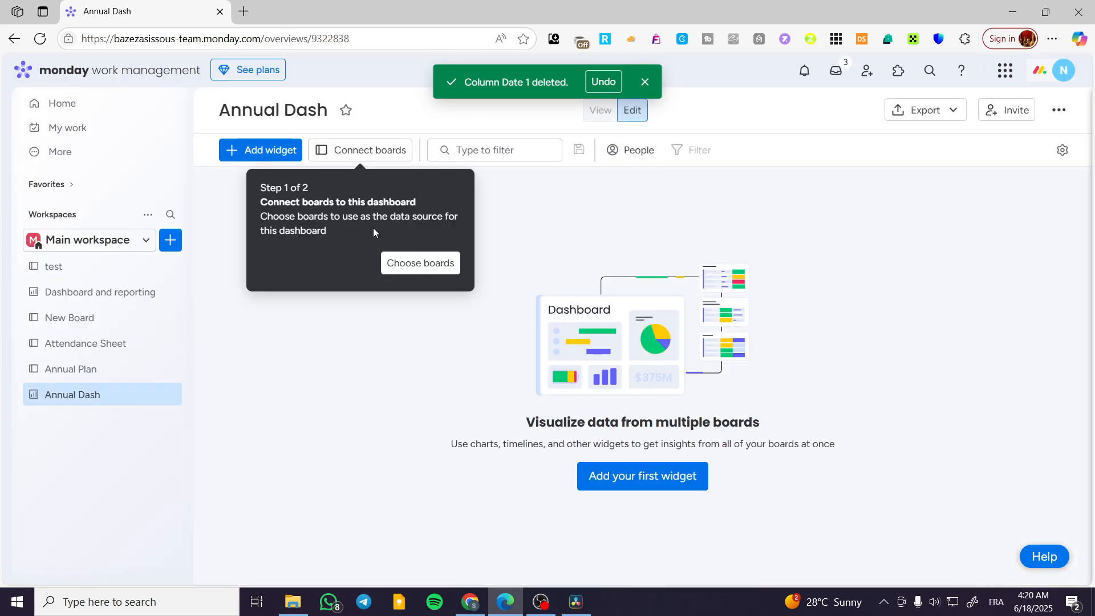
# - Connect the Annual Plan board to the dashboard as its data source
pyautogui.click(365, 156)
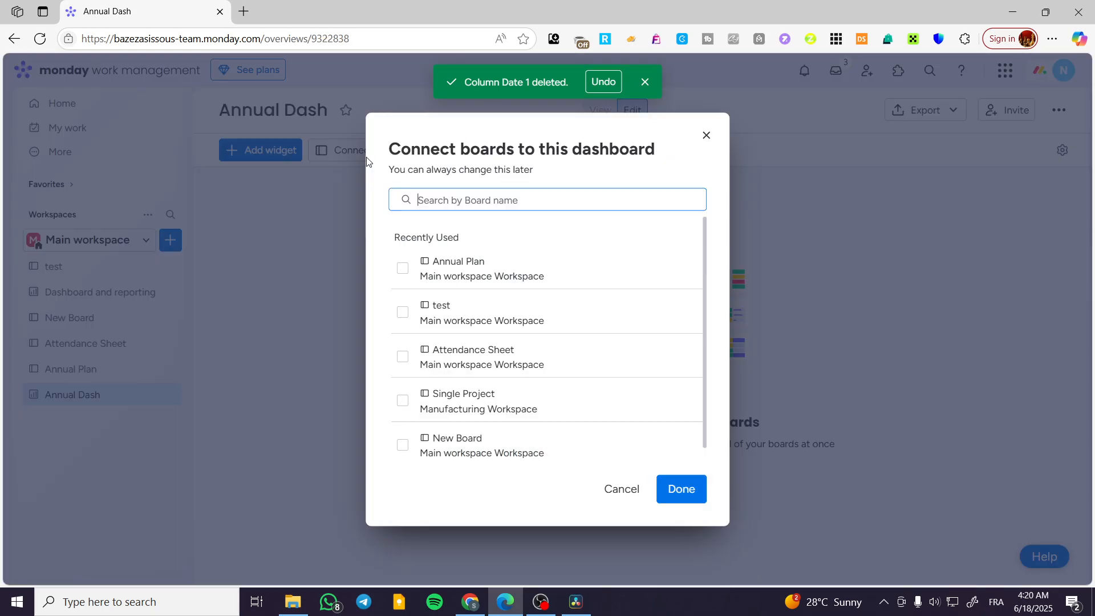
pyautogui.click(403, 269)
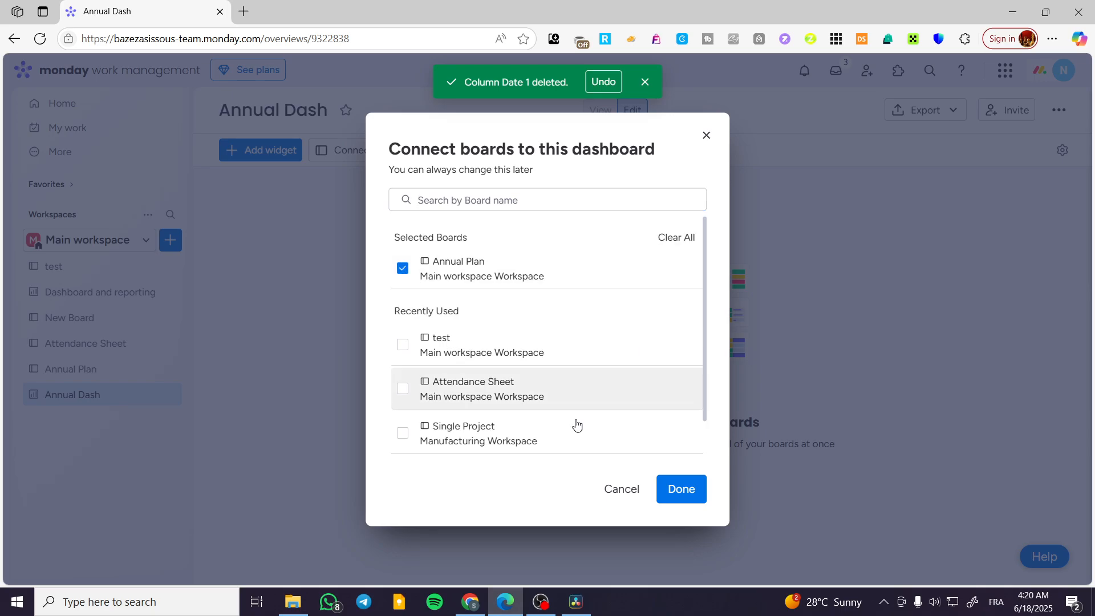
pyautogui.click(679, 491)
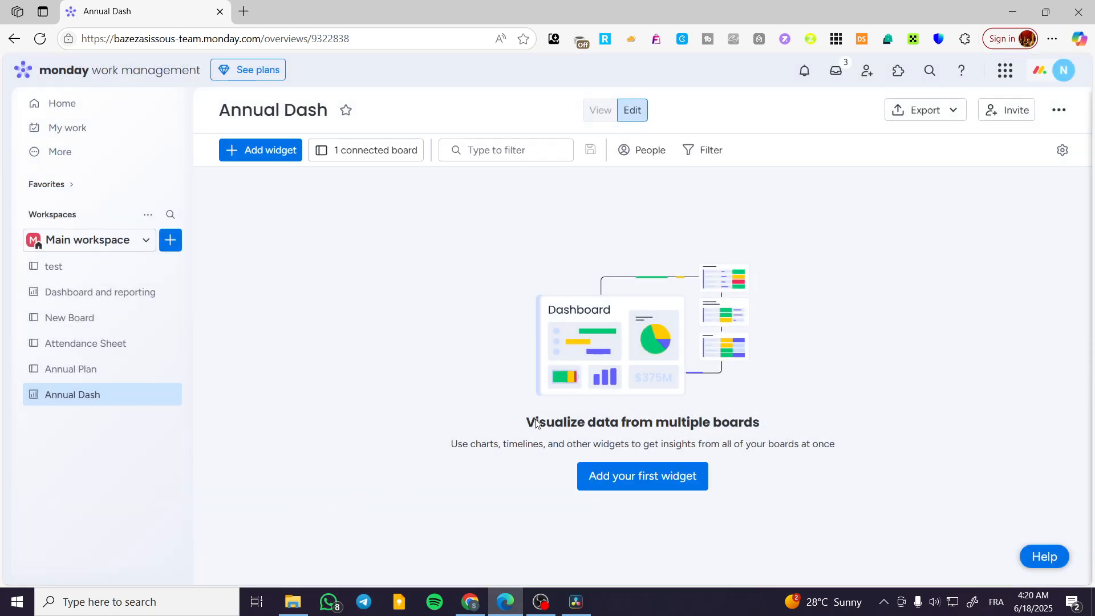
# - Add a Battery widget to the dashboard and widen it to the full dashboard width
pyautogui.click(663, 482)
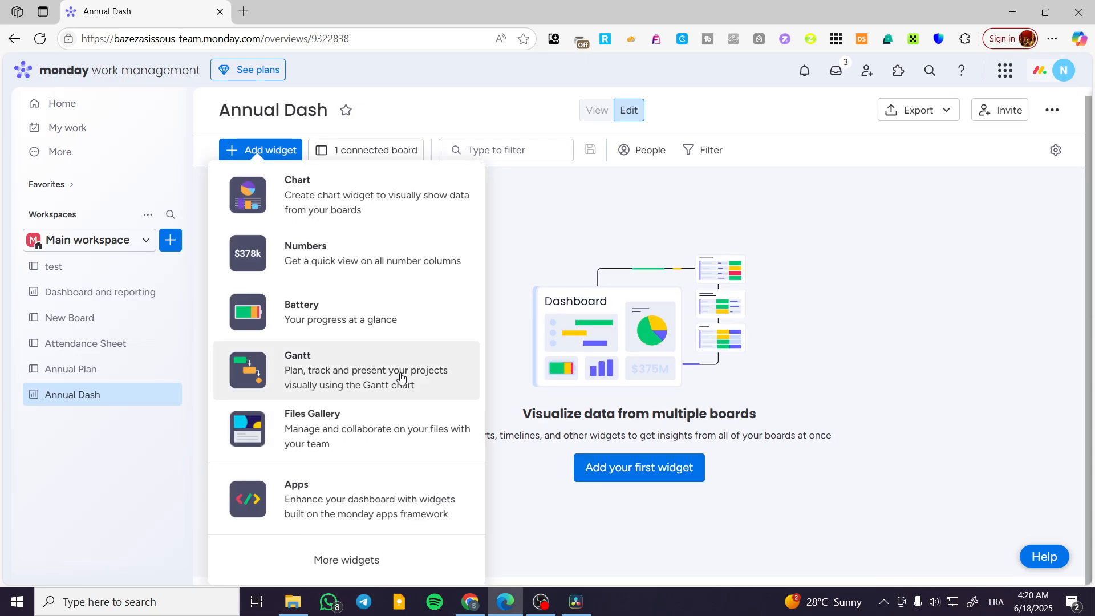
pyautogui.click(357, 315)
pyautogui.moveTo(412, 320); pyautogui.dragTo(1029, 347)
pyautogui.click(1015, 342)
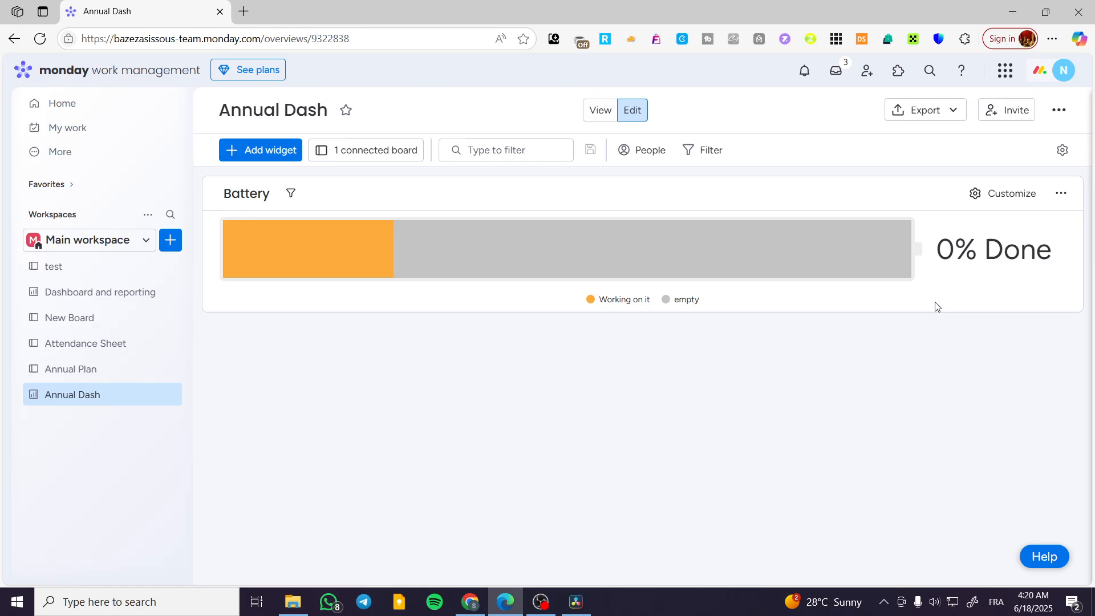
# - Add a Numbers widget below the Battery widget and widen it to the full dashboard width
pyautogui.click(264, 154)
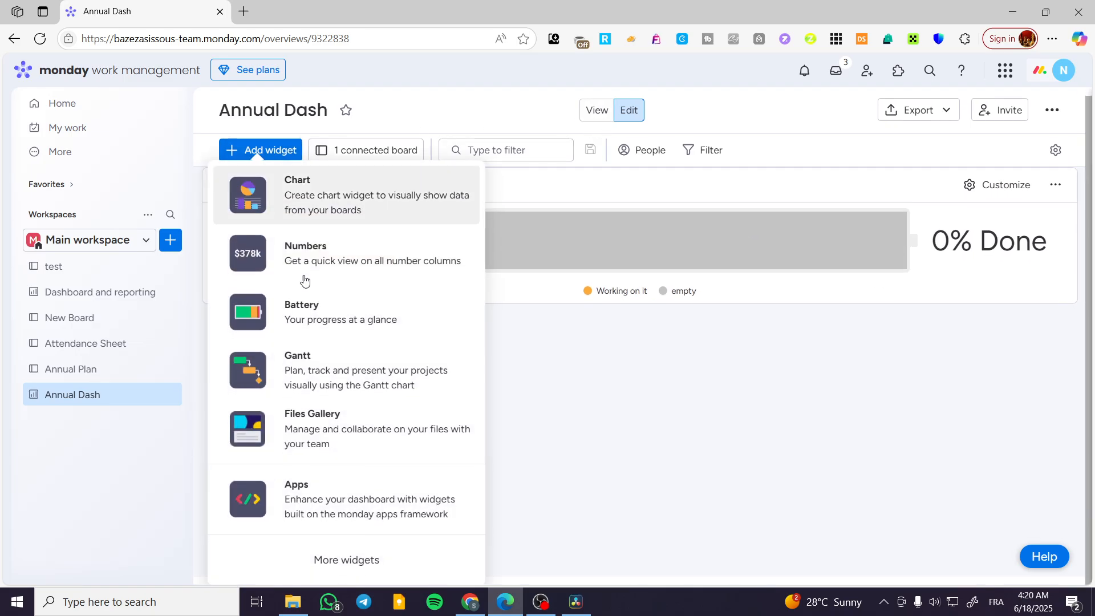
pyautogui.click(353, 278)
pyautogui.moveTo(413, 396); pyautogui.dragTo(1075, 398)
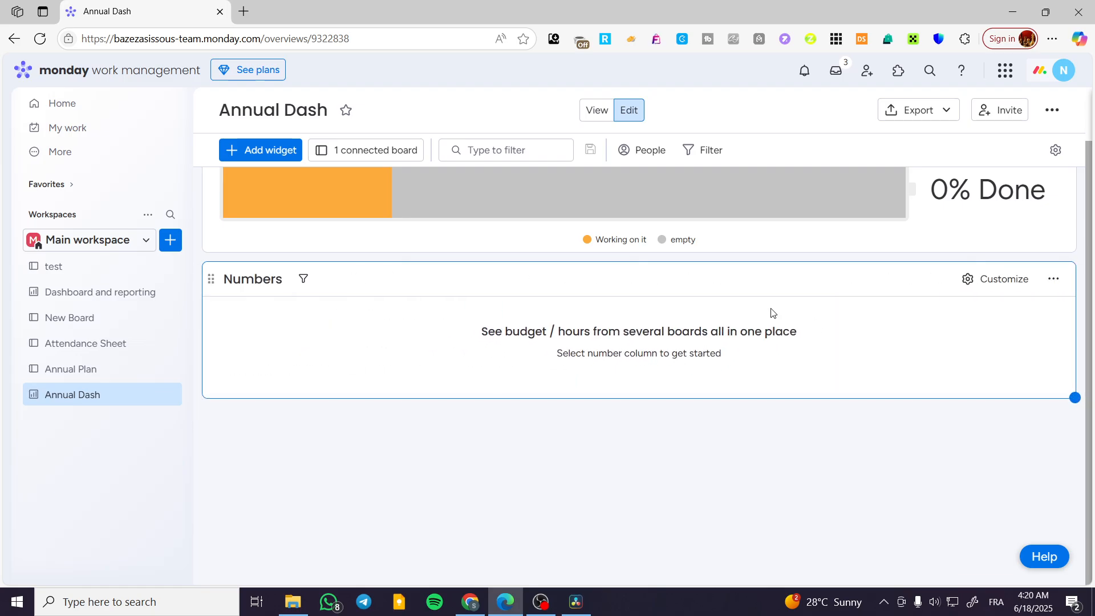
# - Add a Chart widget to the dashboard below the Numbers widget
pyautogui.click(252, 153)
pyautogui.click(343, 206)
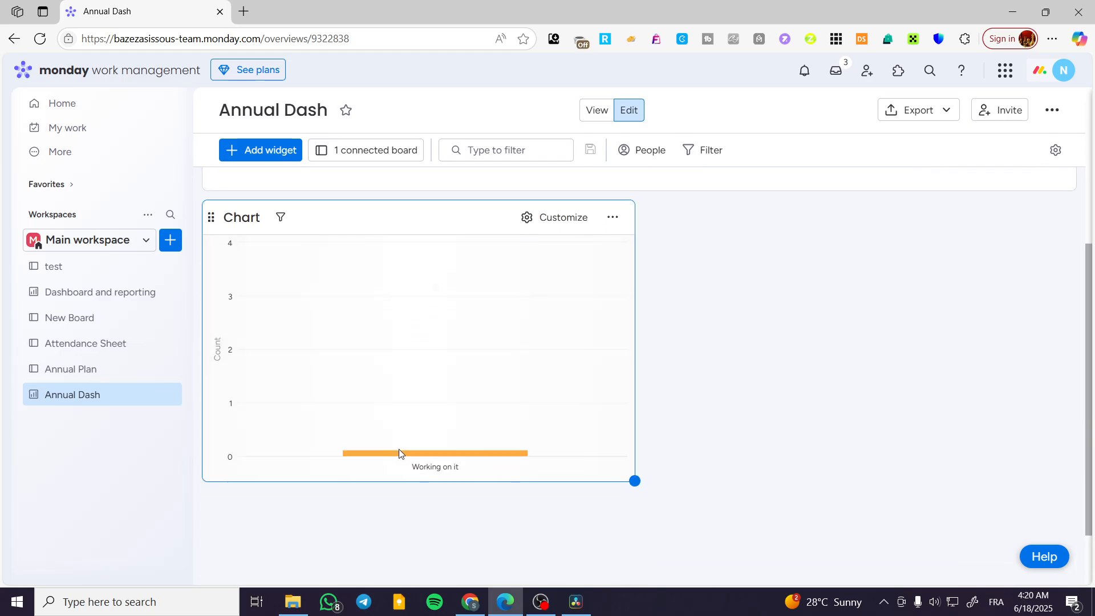
pyautogui.scroll(5, 740, 417)
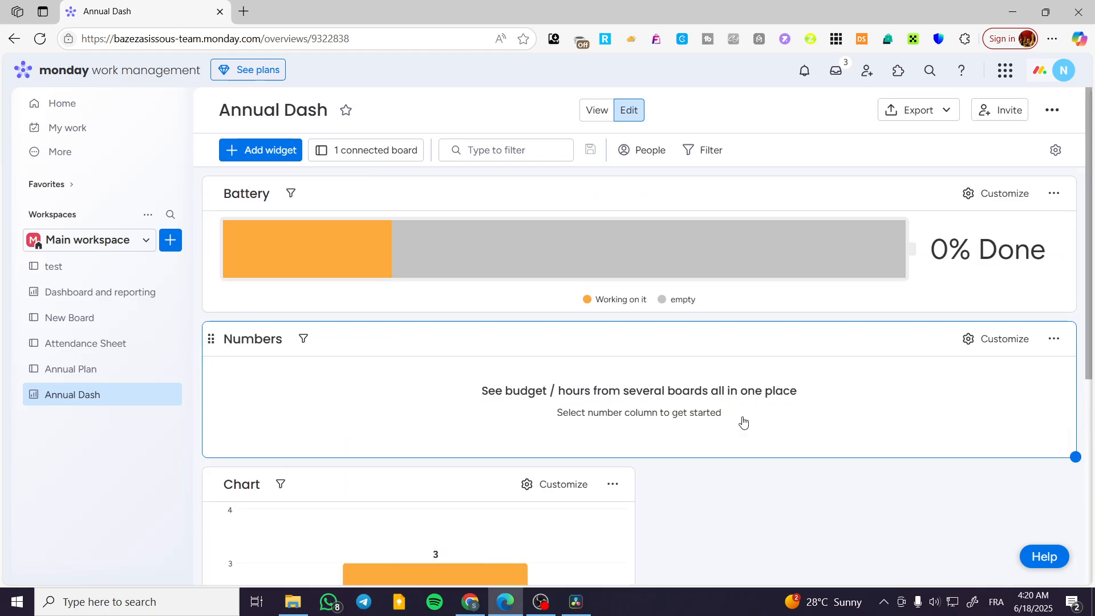